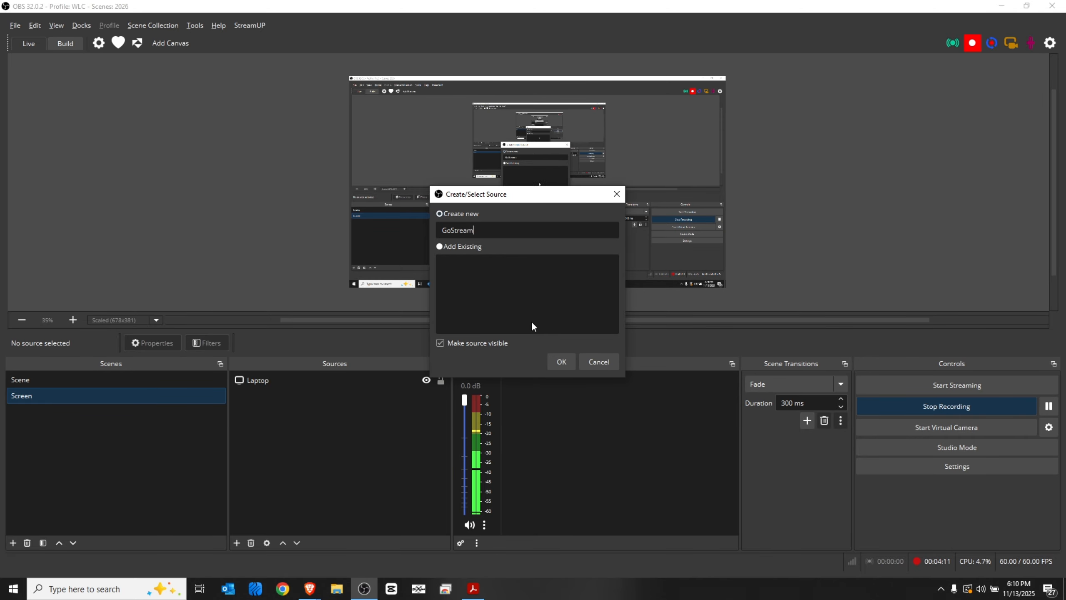
- Finish creating the GoStream video capture source in the Screen scene and copy it into the scene named Scene
click(558, 362)
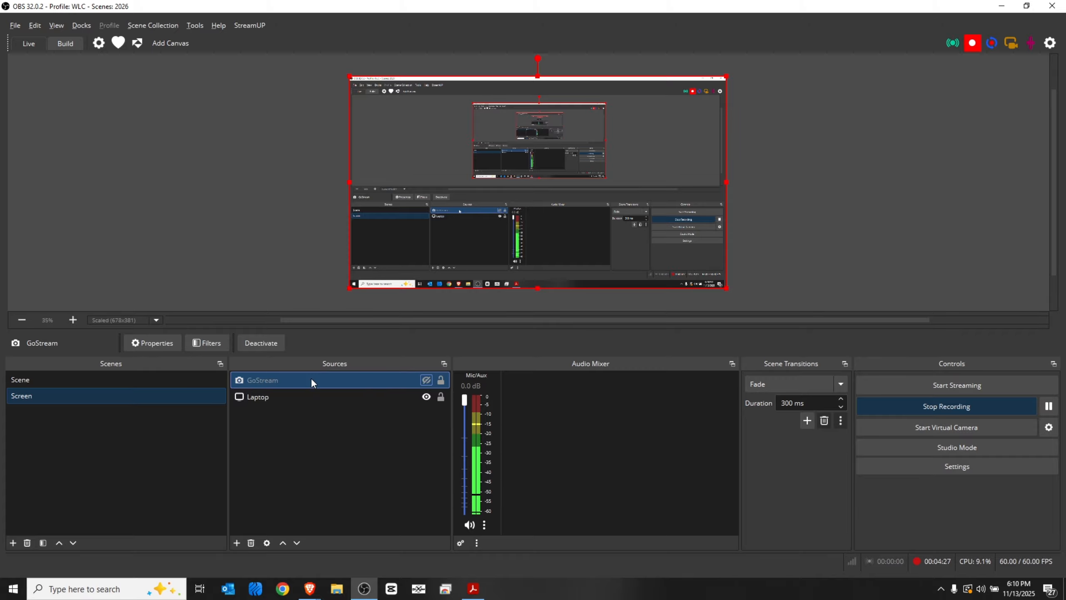
right_click(312, 381)
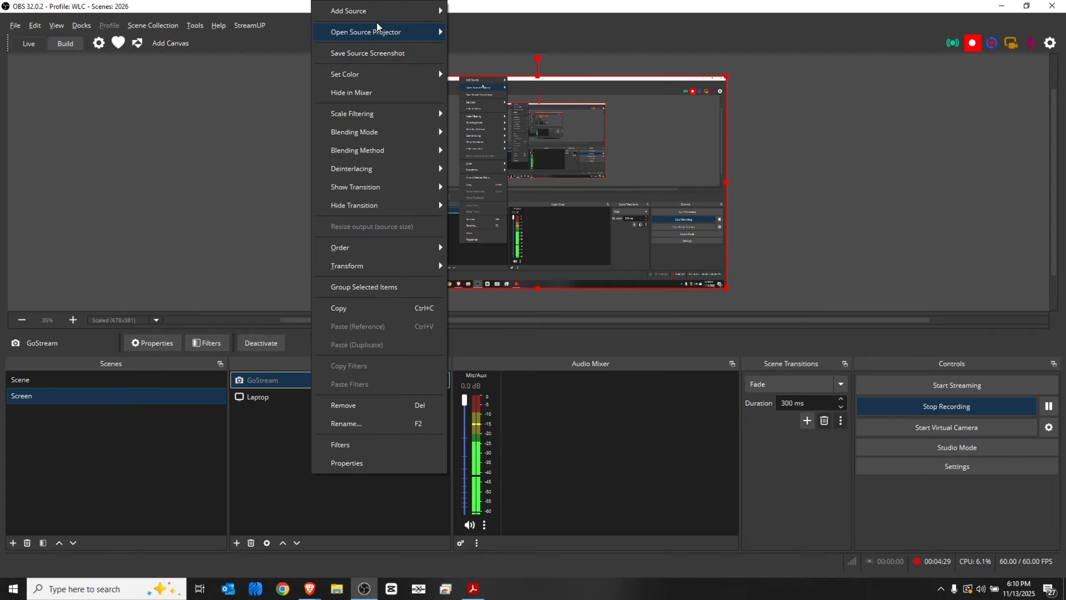
click(381, 308)
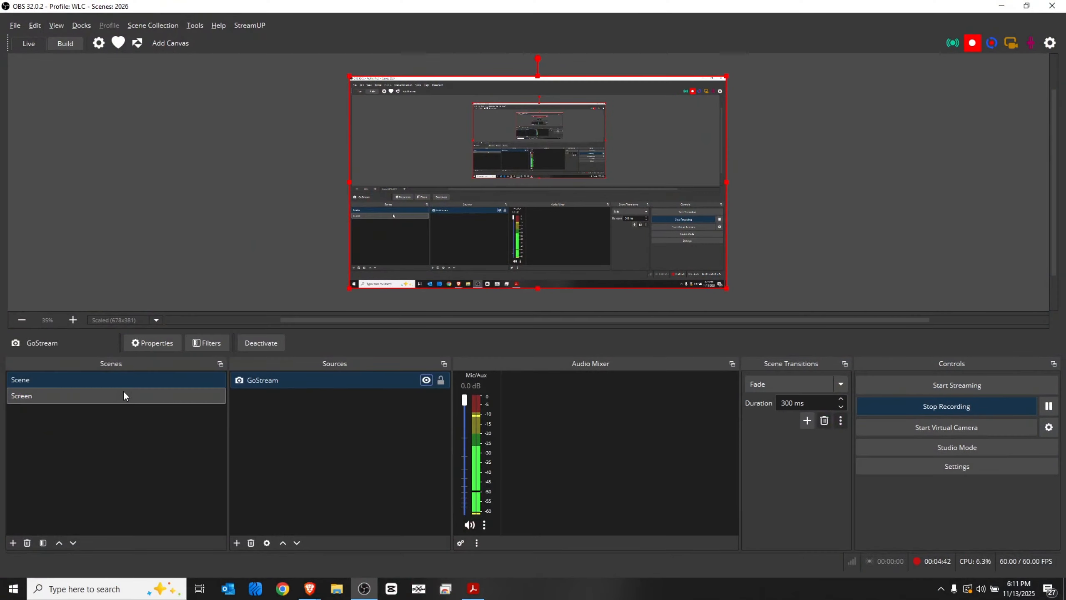
- Turn on Studio Mode with Screen as the program scene and load Scene into the preview
click(123, 395)
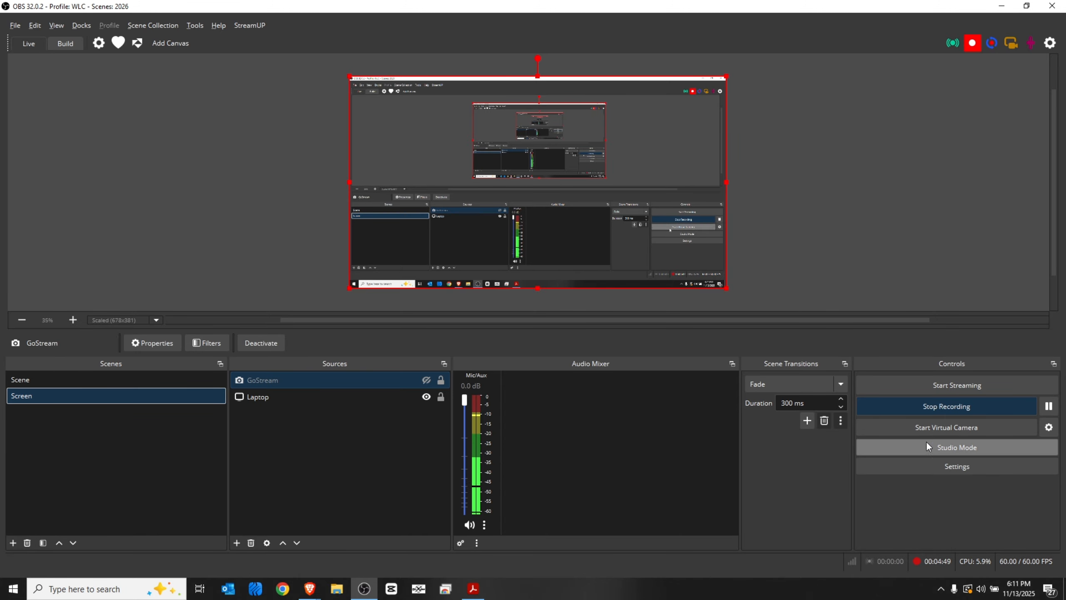
click(954, 451)
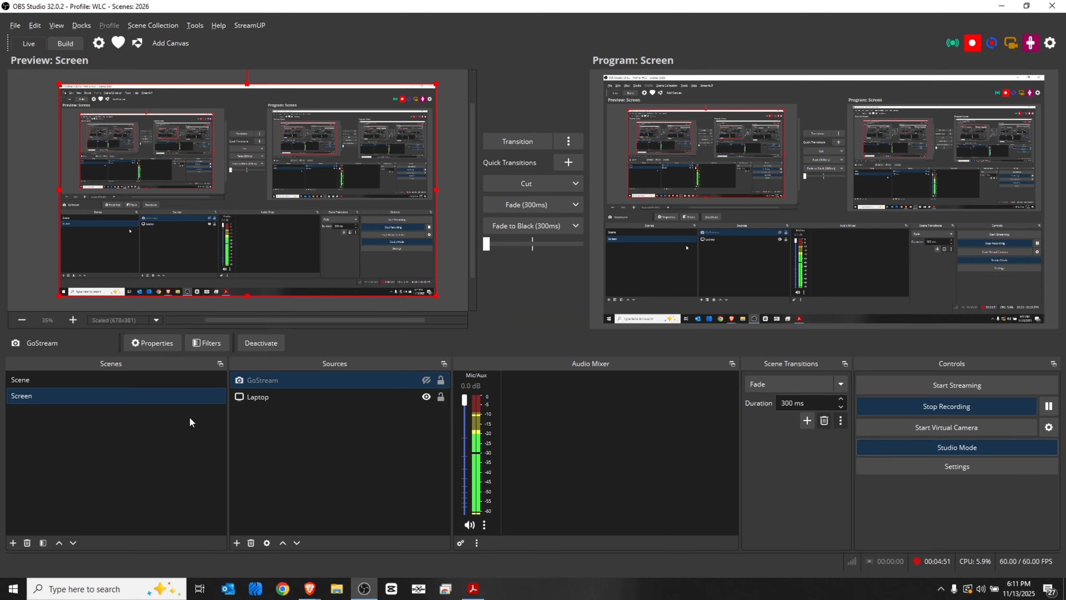
click(164, 383)
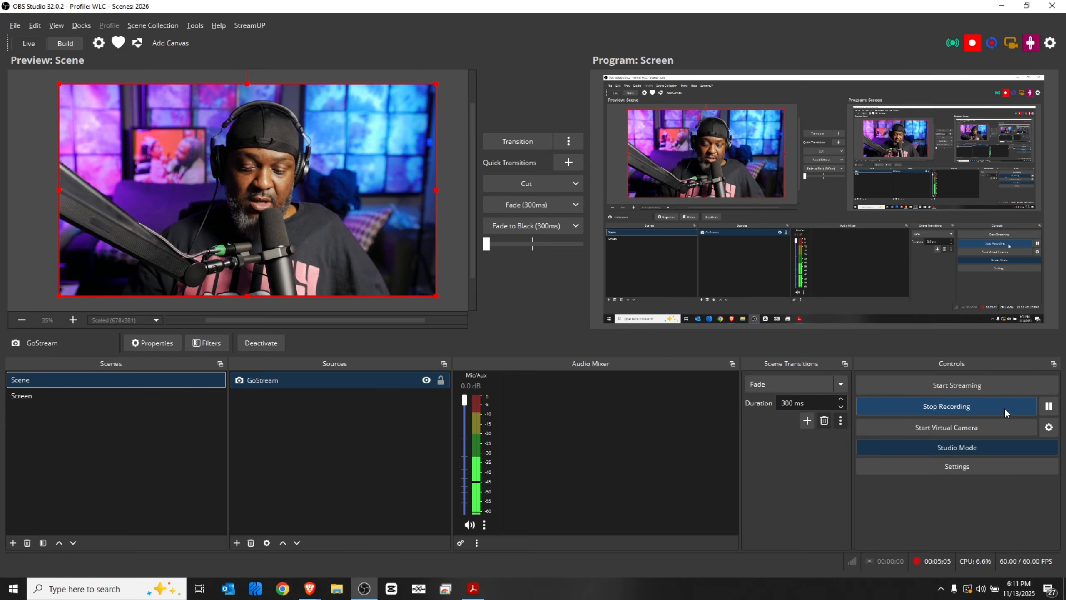
- Add a new scene named Split Camera
right_click(68, 420)
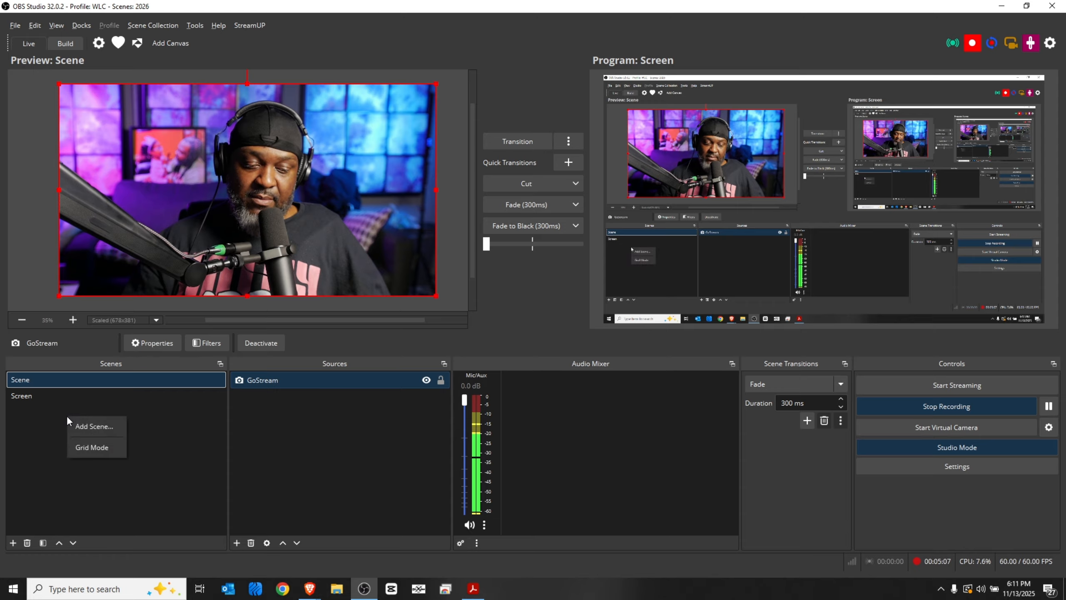
click(94, 427)
text(Split)
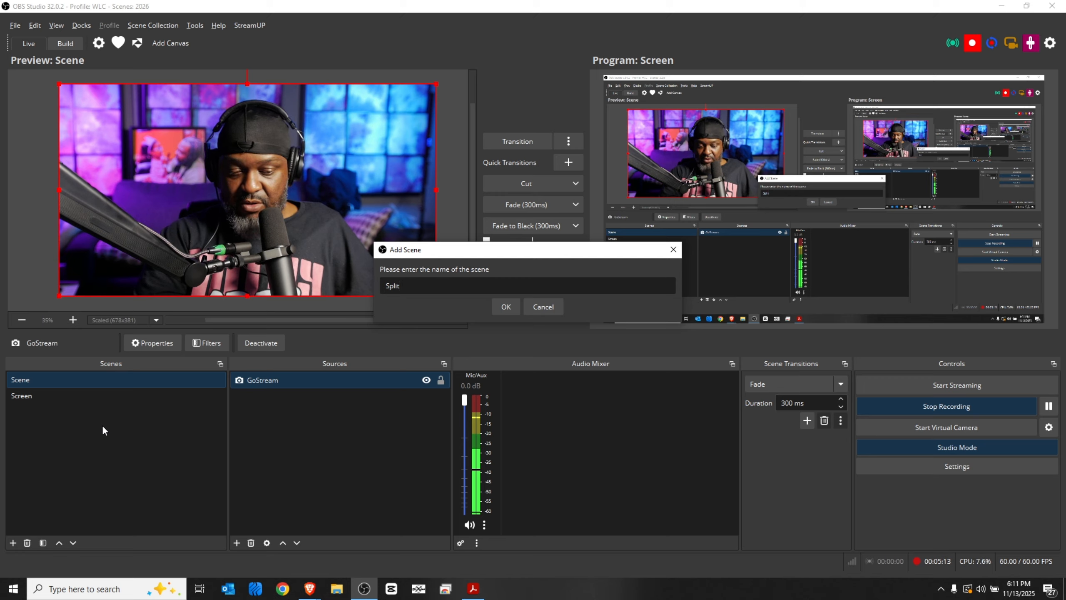
text( Camera)
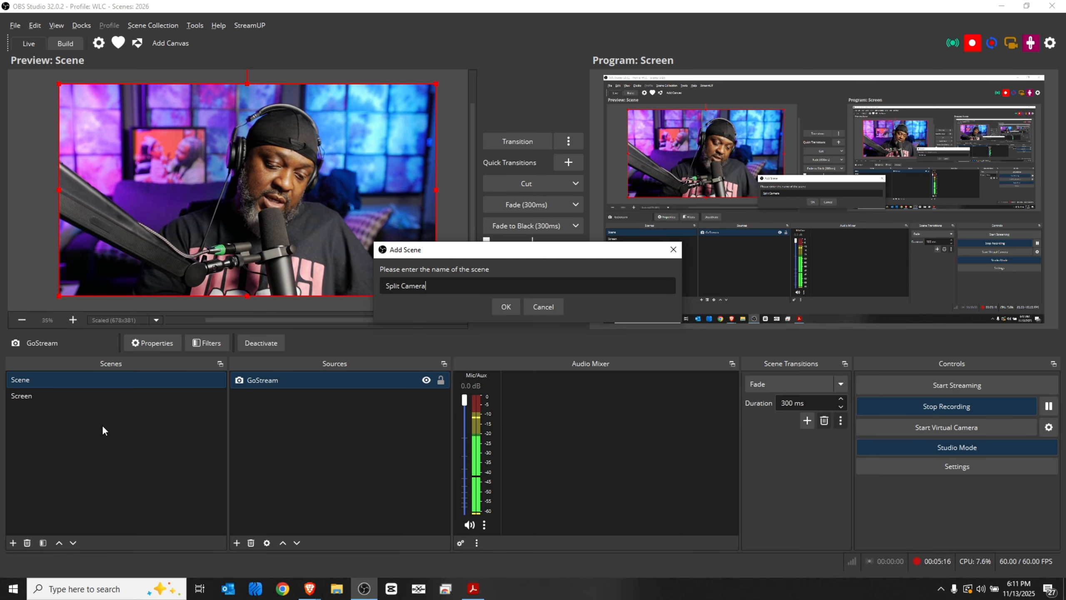
key(Return)
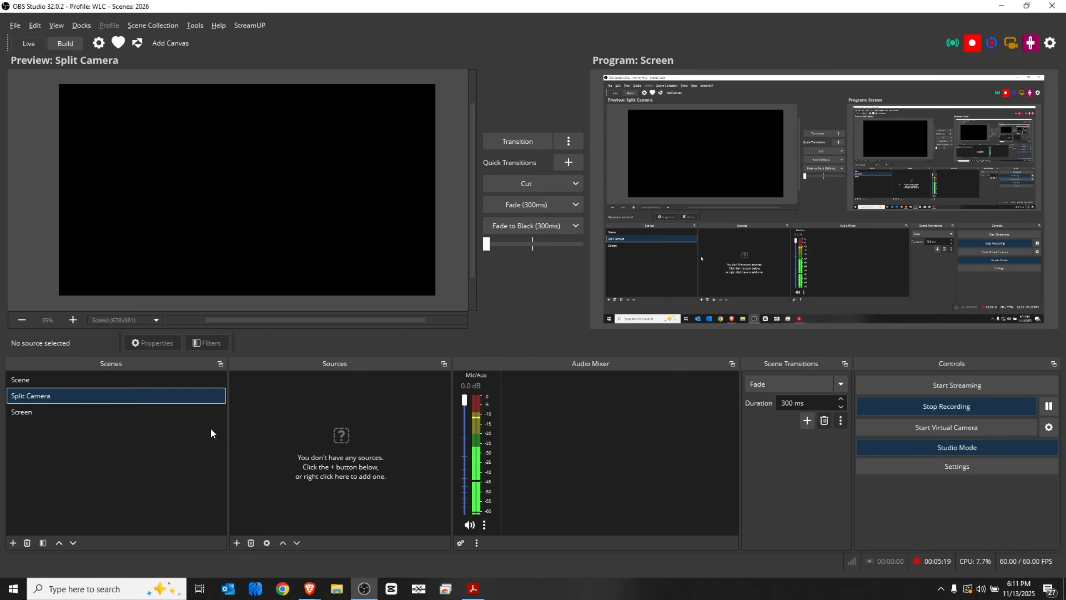
- Preview Scene, Split Camera and Screen in turn, and transition Screen to the program output
click(146, 373)
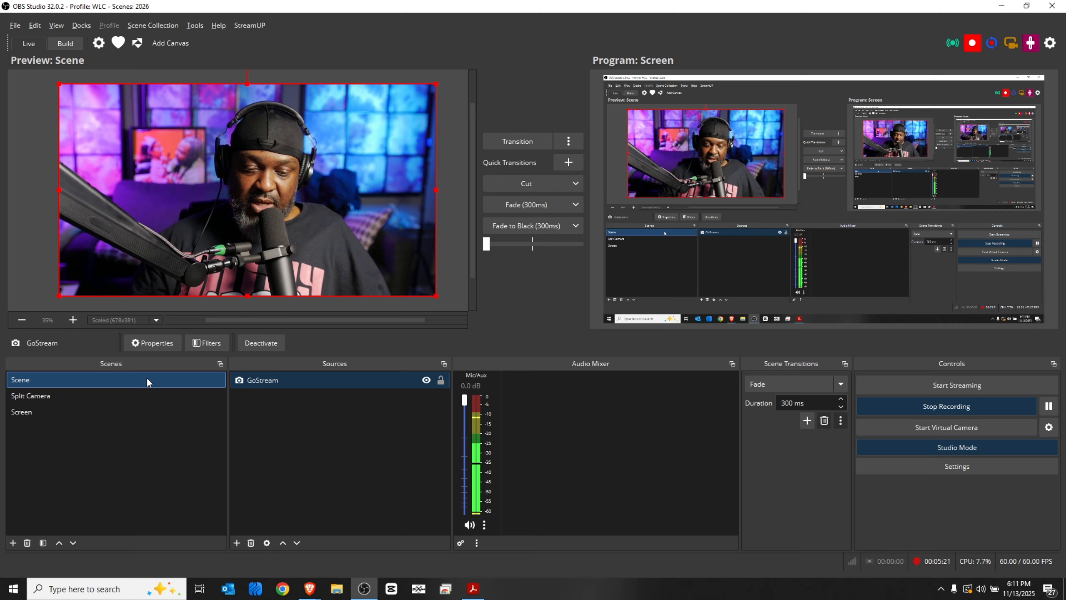
click(95, 395)
click(80, 410)
click(516, 143)
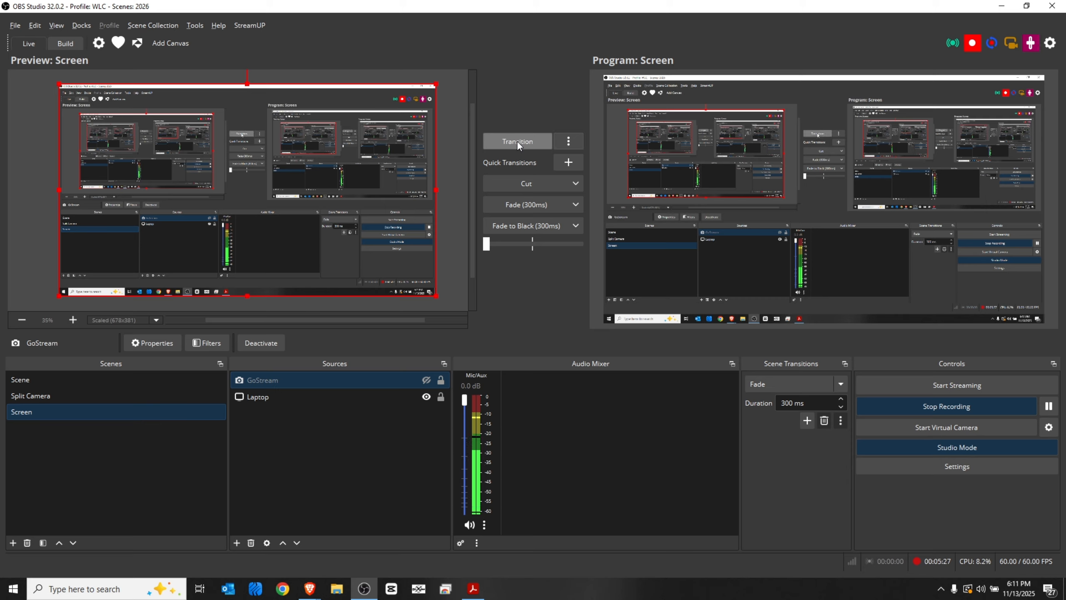
click(133, 415)
- Add the existing GoStream video capture device as a source in the Split Camera scene
click(146, 397)
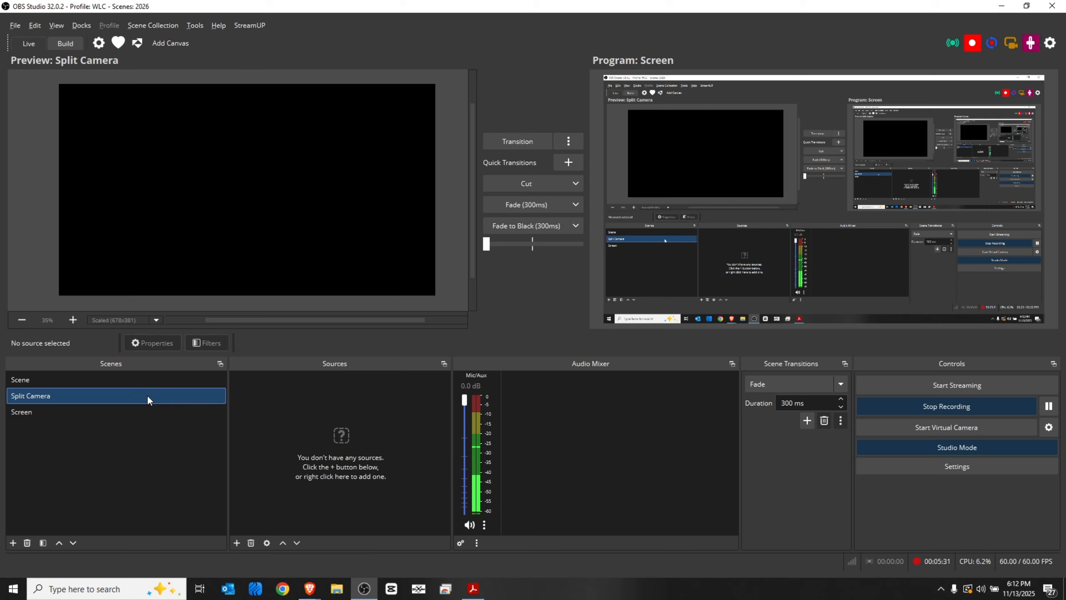
right_click(291, 407)
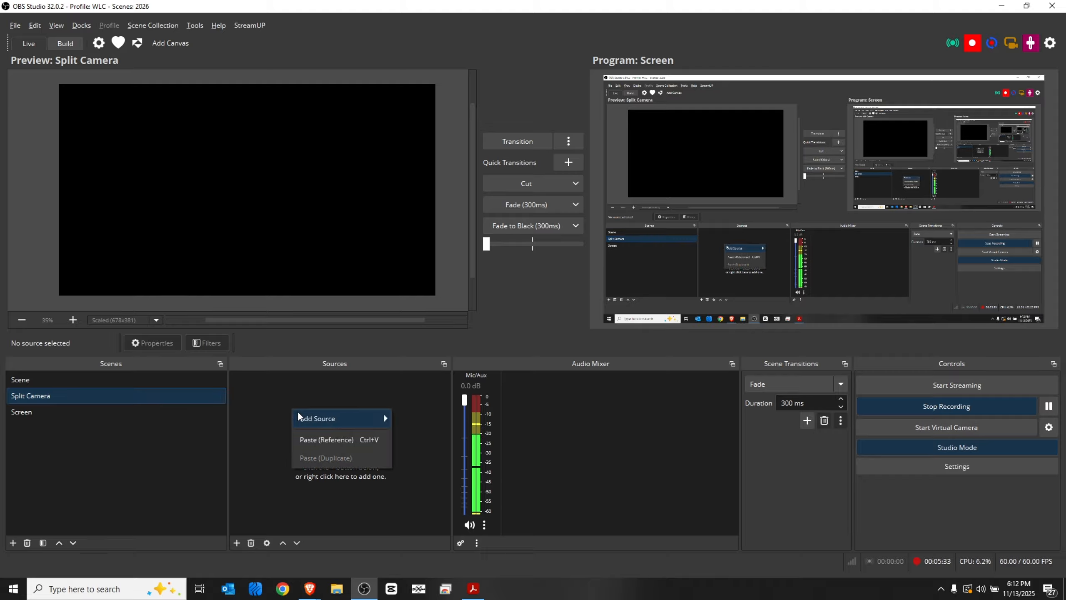
mouse_move(299, 416)
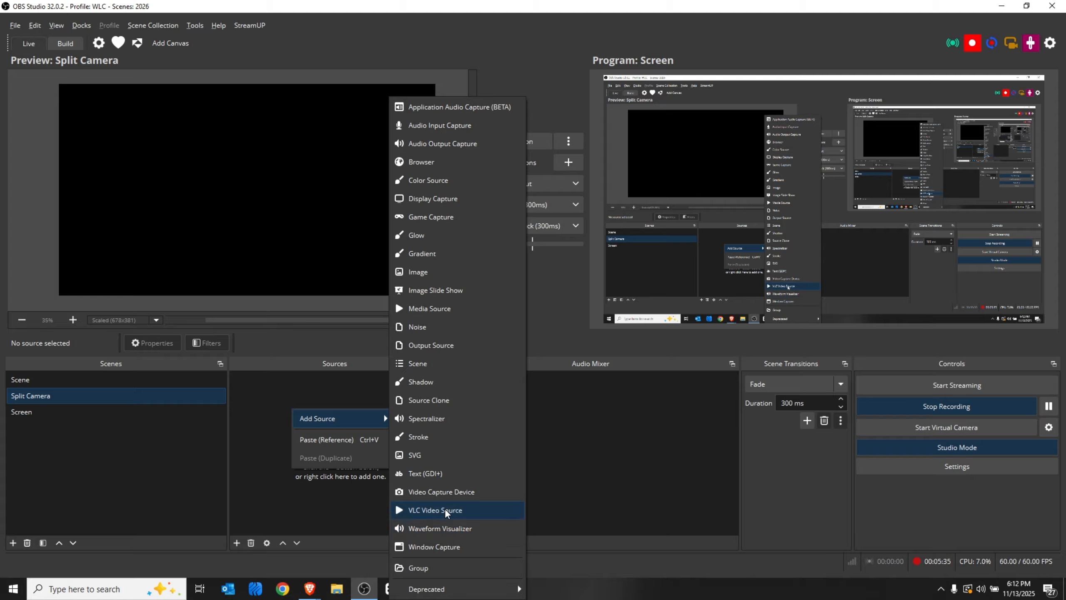
click(453, 494)
click(462, 247)
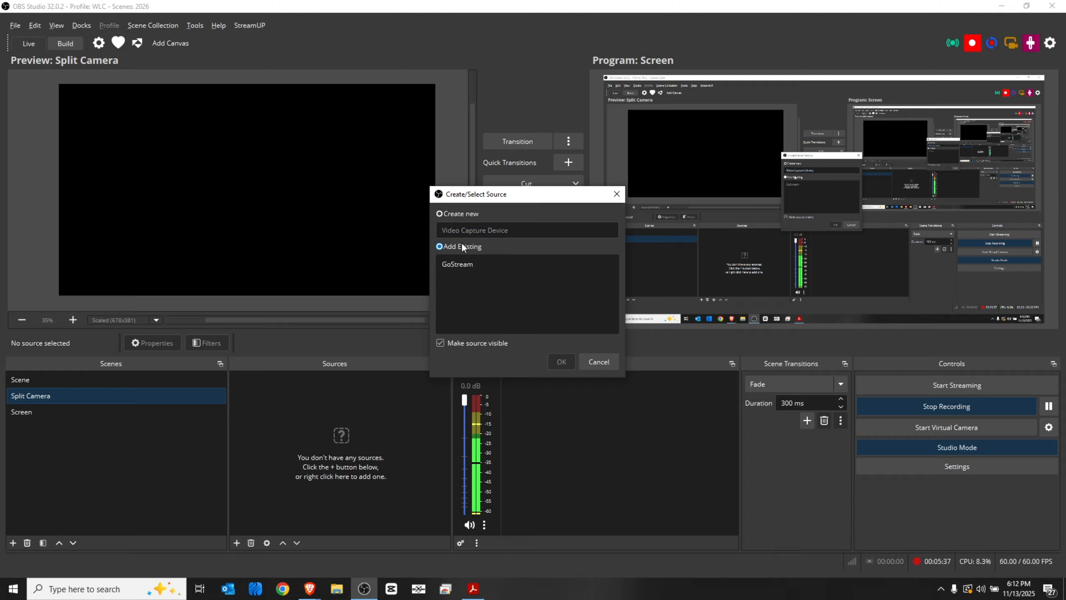
click(472, 267)
click(558, 362)
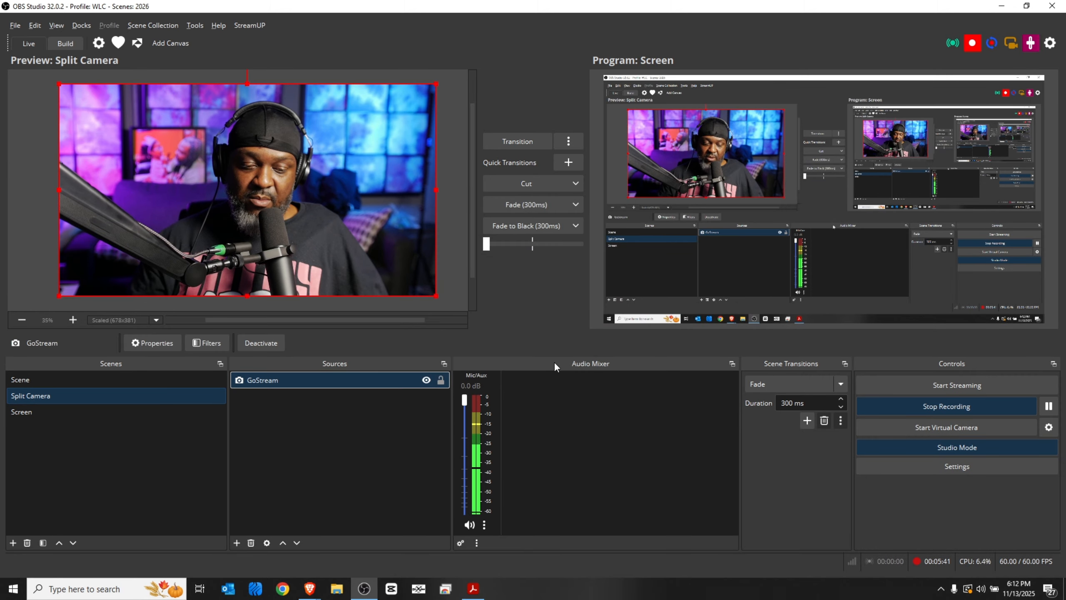
- Add the existing Laptop display capture as a second source in the Split Camera scene
right_click(314, 453)
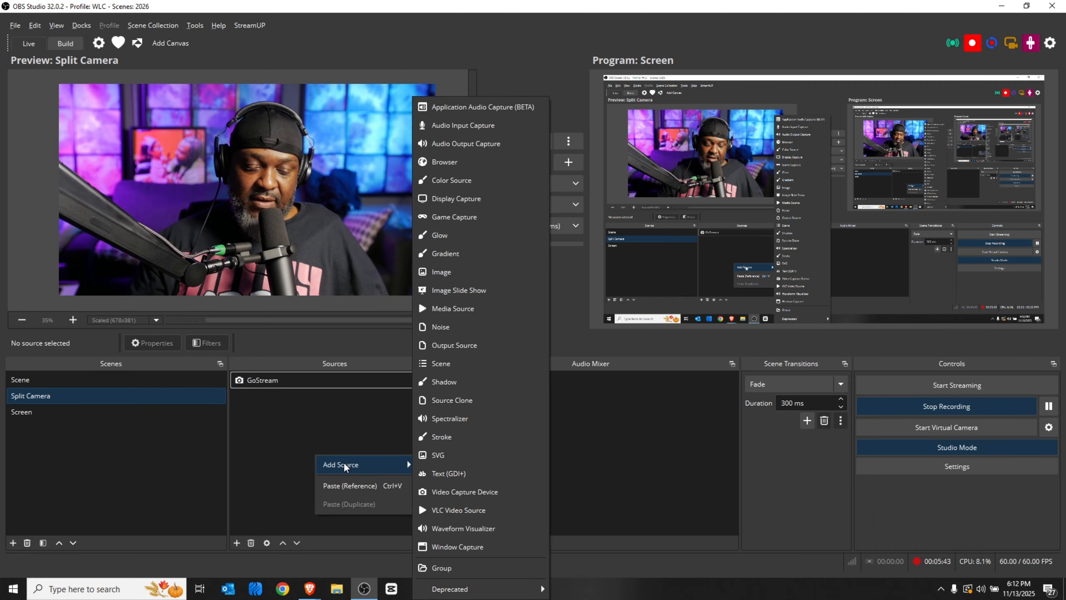
click(332, 421)
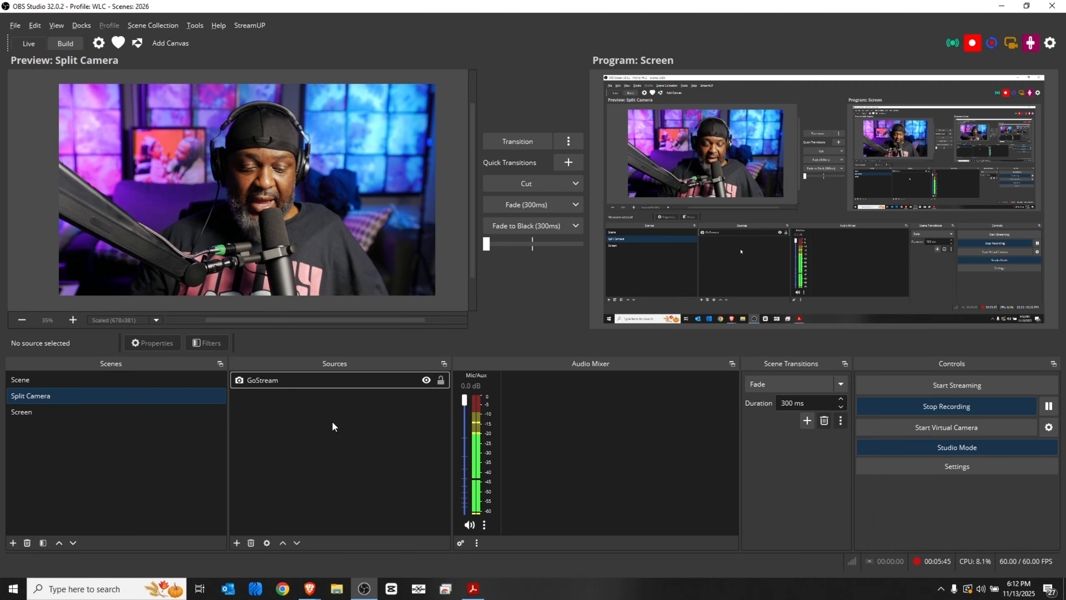
right_click(331, 420)
mouse_move(359, 433)
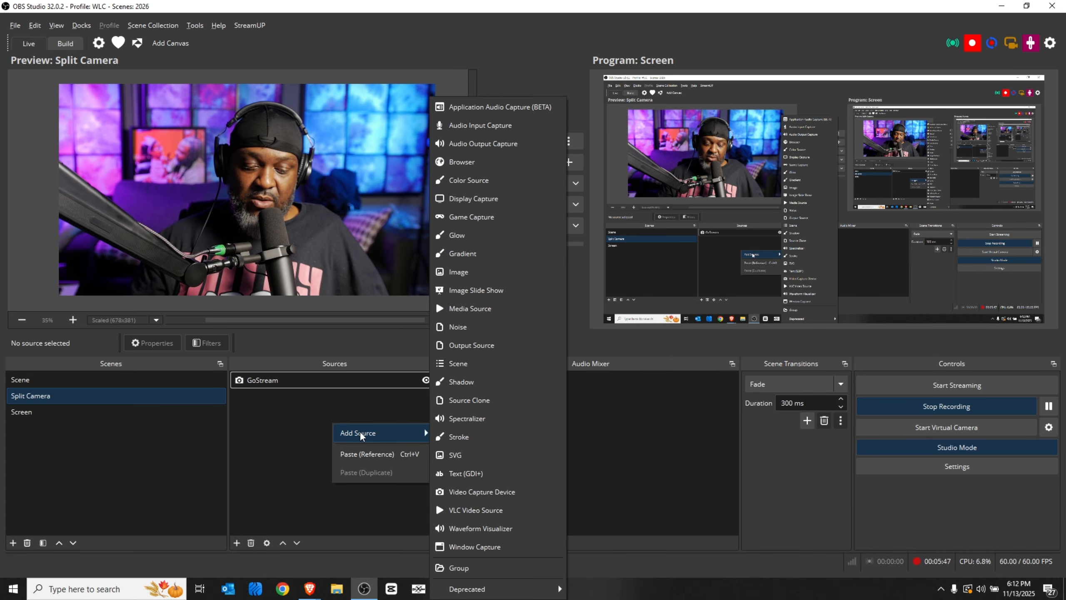
click(478, 197)
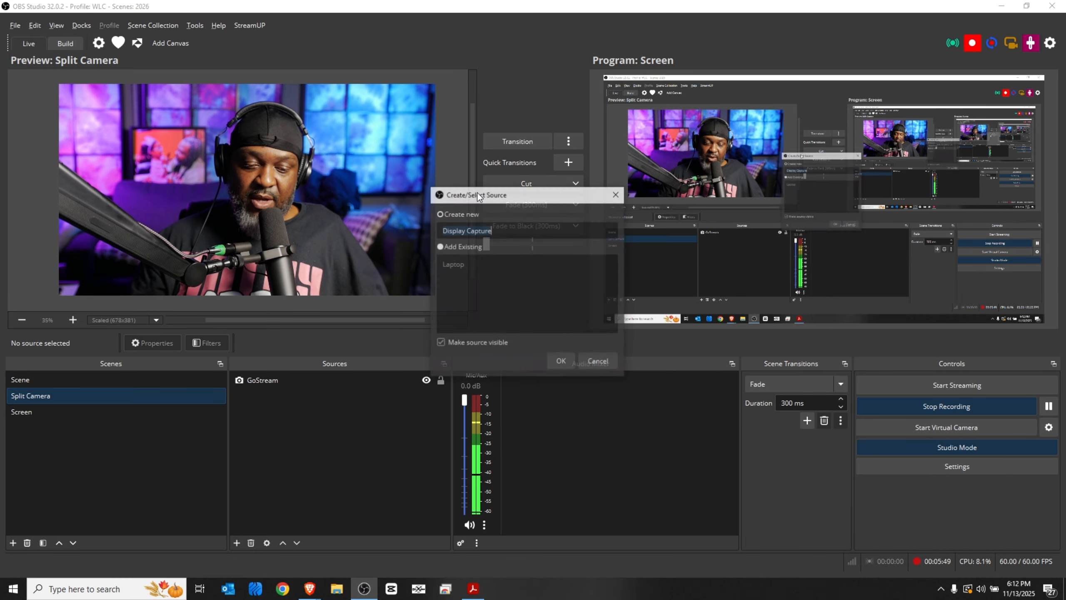
click(470, 247)
click(470, 265)
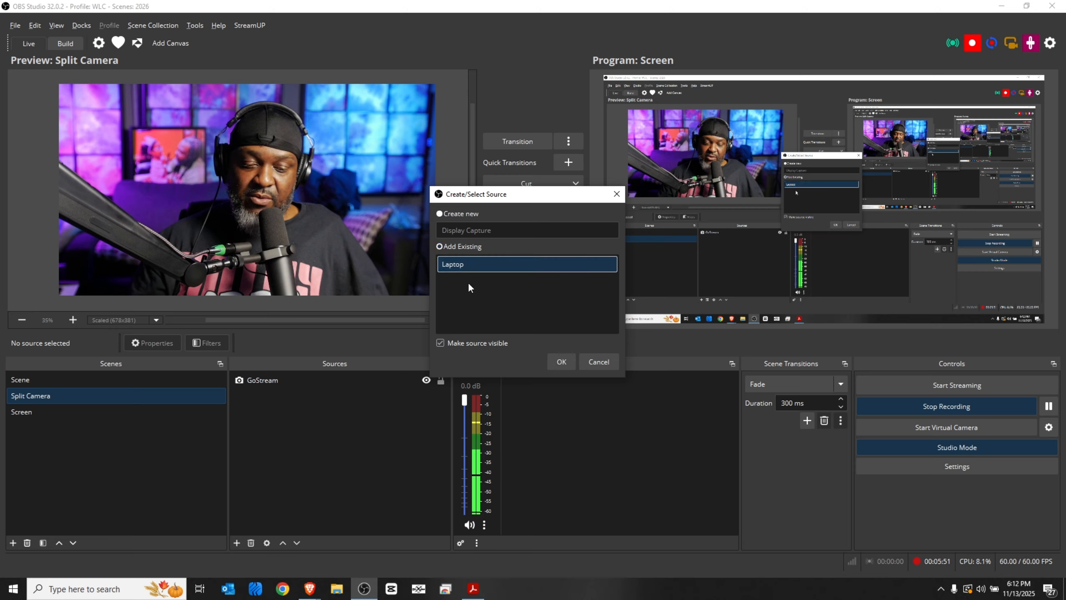
click(562, 362)
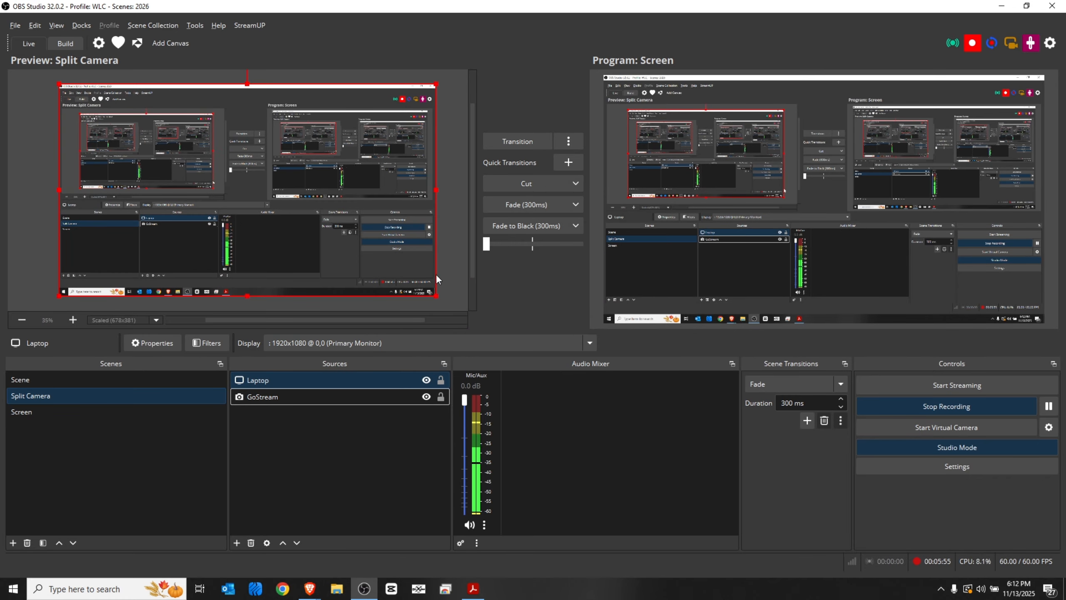
- Shrink the Laptop source and place it on the left side of the canvas, about 53 px from the left edge
drag(437, 297, 359, 253)
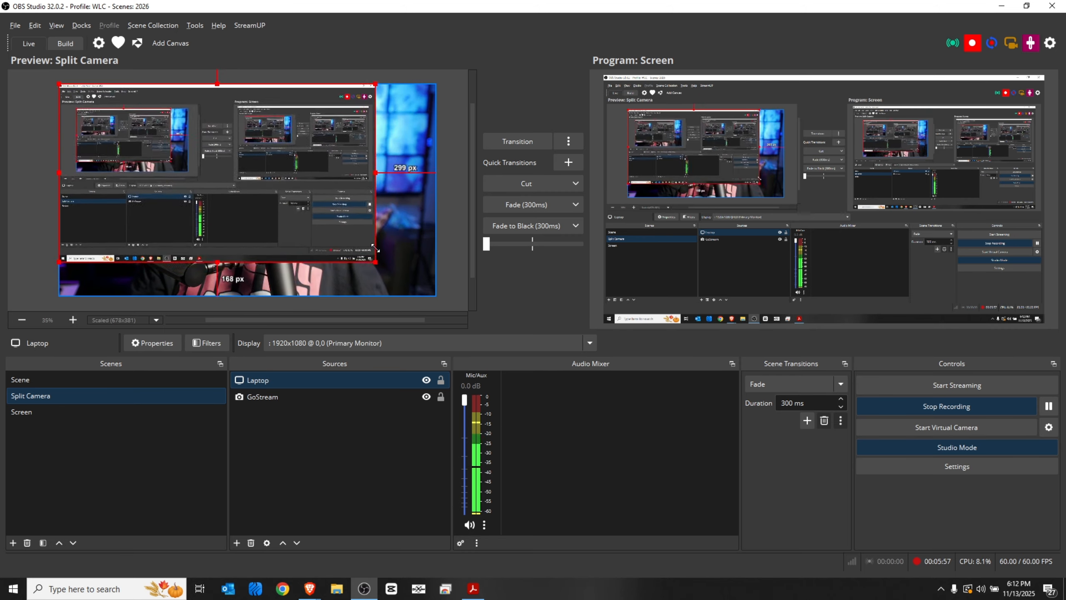
drag(218, 186, 221, 194)
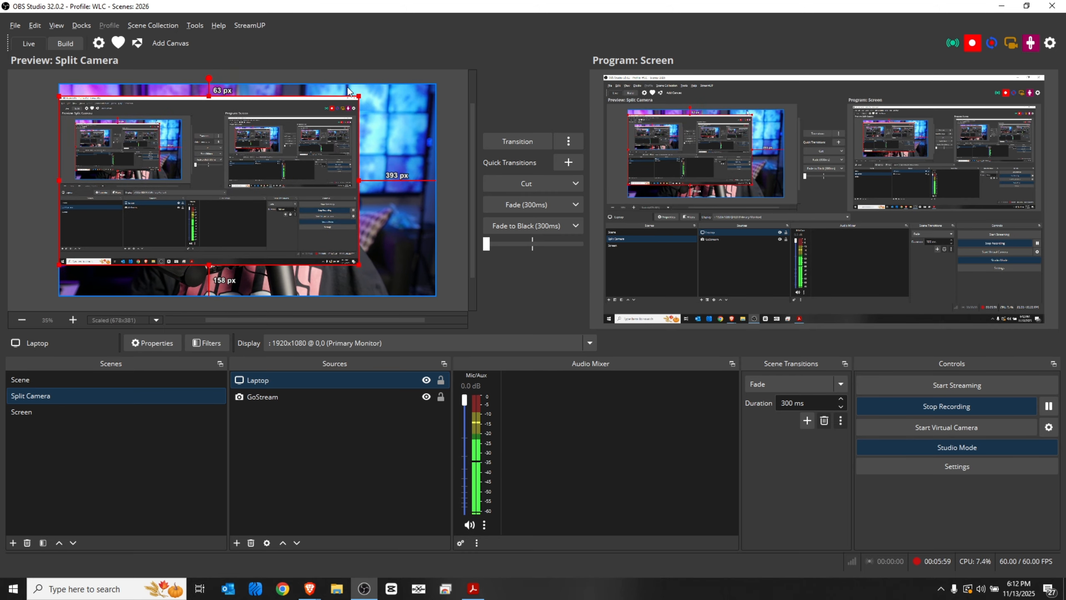
drag(357, 93, 343, 102)
drag(168, 220, 180, 217)
- Scale down the GoStream camera source and move it to the right side of the canvas, behind the Laptop source
click(383, 201)
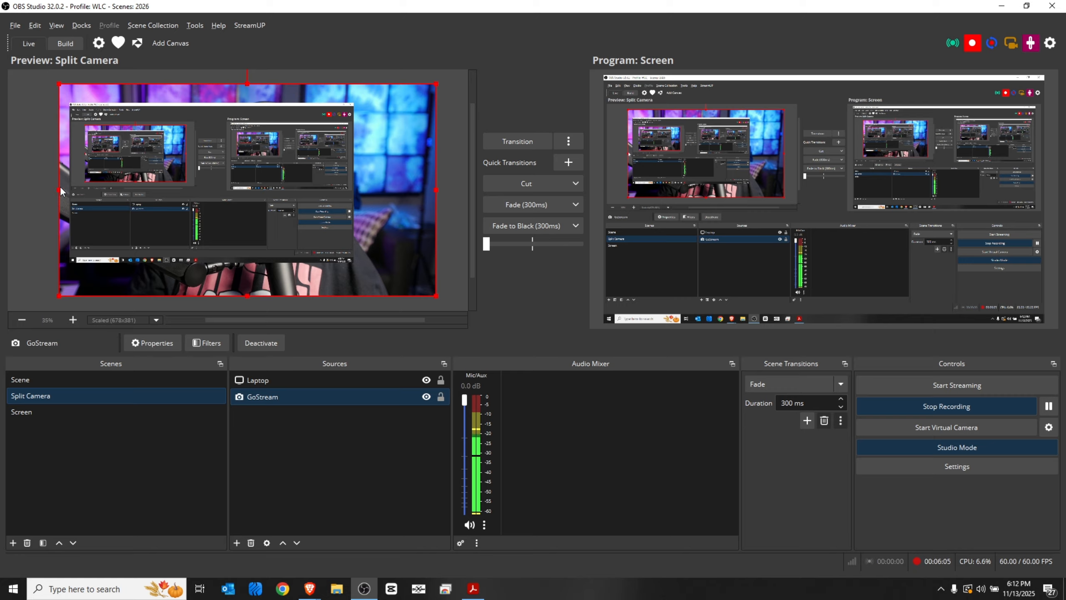
drag(58, 188, 183, 188)
drag(410, 192, 473, 217)
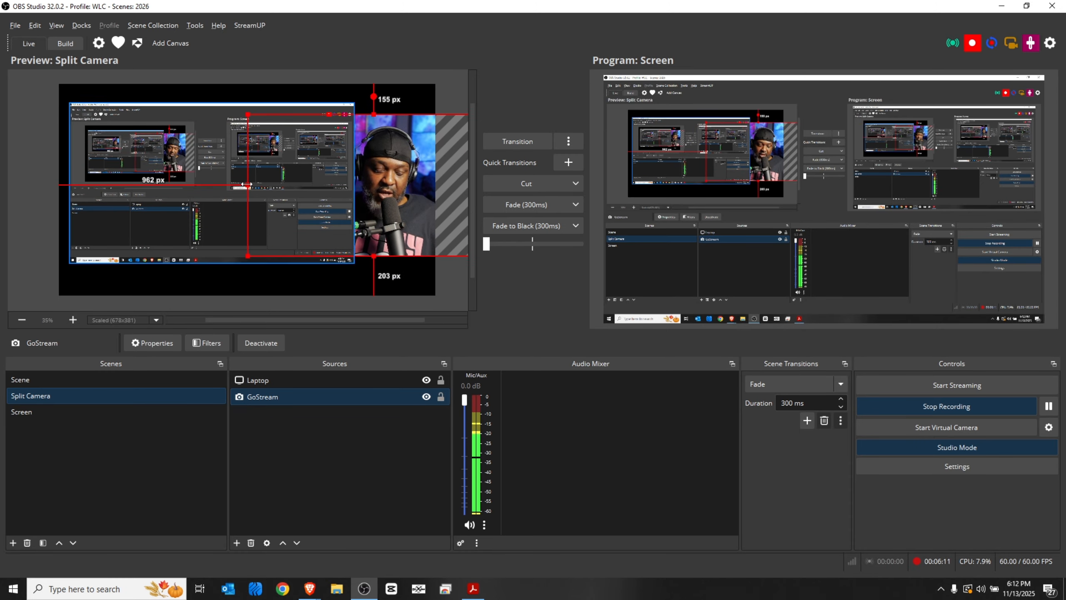
- Crop the left and right sides of the GoStream source around the presenter and shift it within the canvas
drag(247, 184, 305, 189)
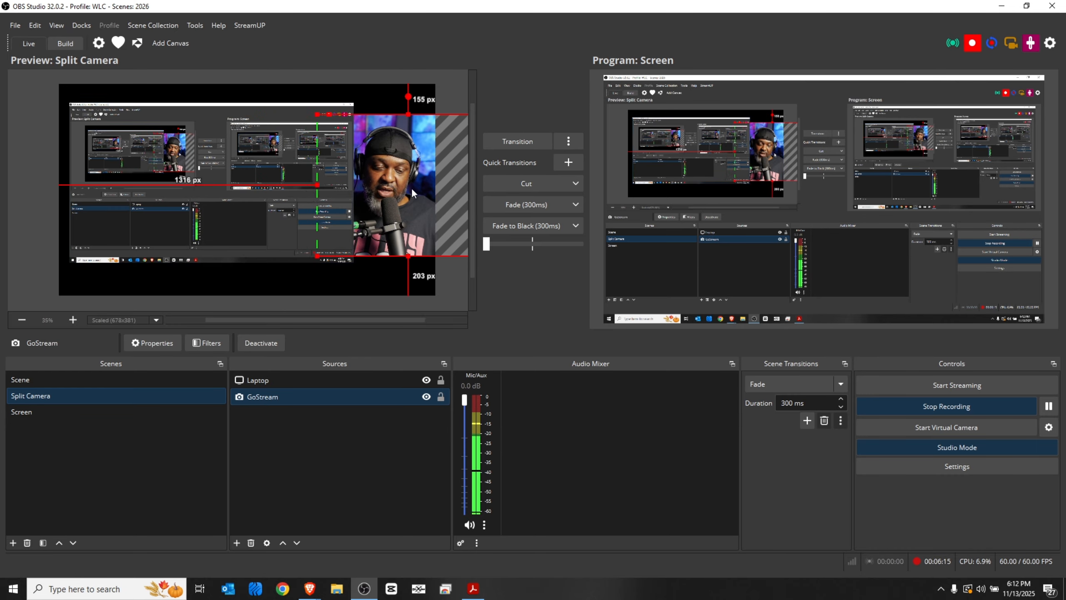
drag(411, 187, 339, 190)
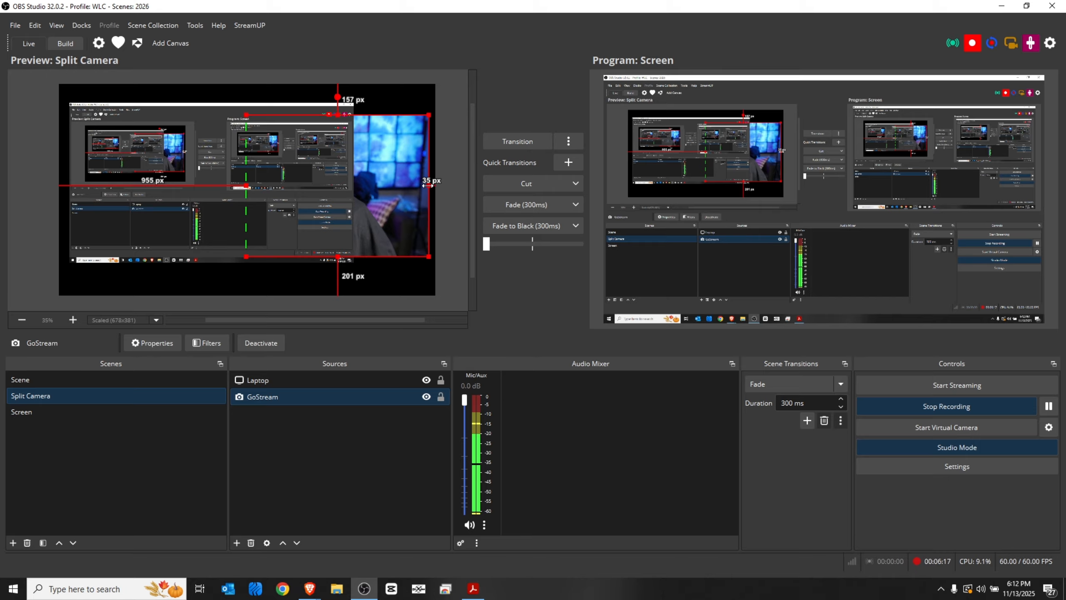
mouse_move(428, 185)
mouse_down()
mouse_move(381, 185)
mouse_move(408, 188)
mouse_up()
- Nudge the Laptop source down to about 125 px below the canvas top and reorder GoStream above it
drag(237, 220, 237, 225)
click(401, 185)
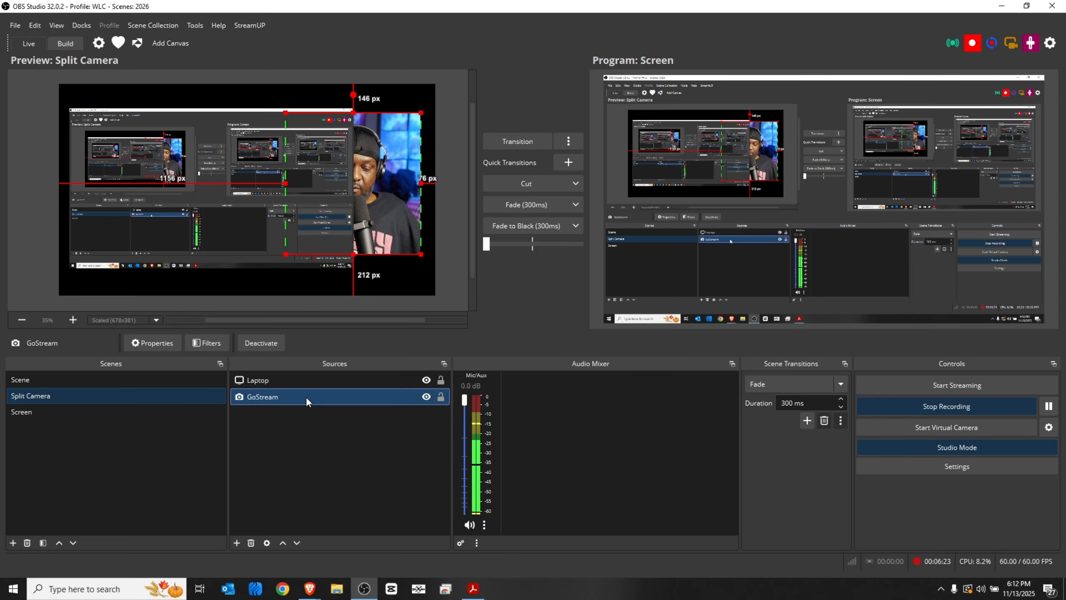
drag(306, 397, 314, 377)
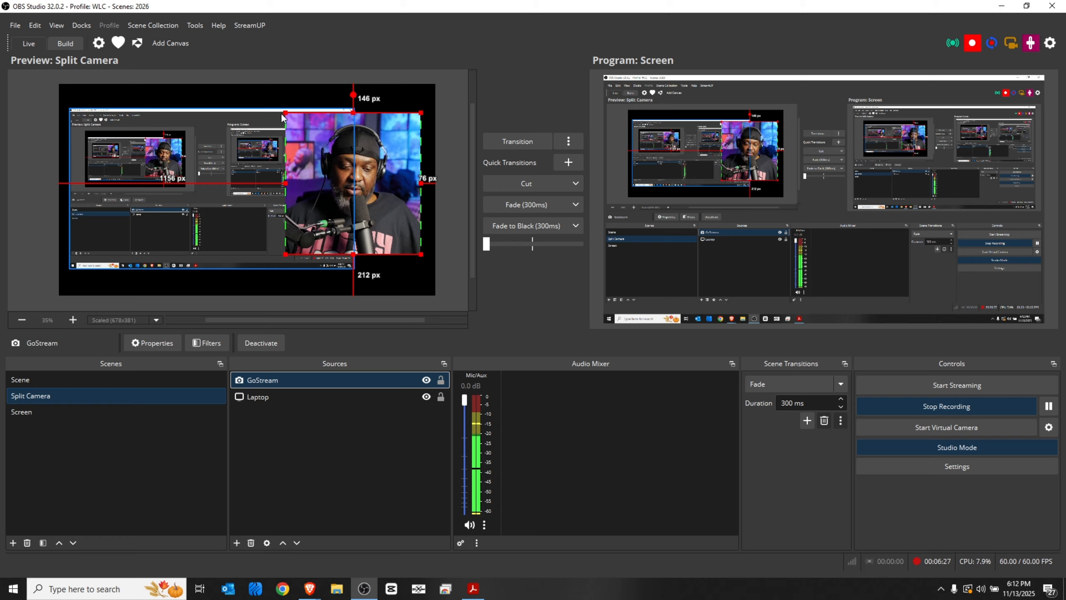
- Scale the GoStream overlay down further and place it over the Laptop source's right edge, about 37 px from the canvas's right edge
drag(284, 113, 308, 138)
drag(383, 202, 386, 198)
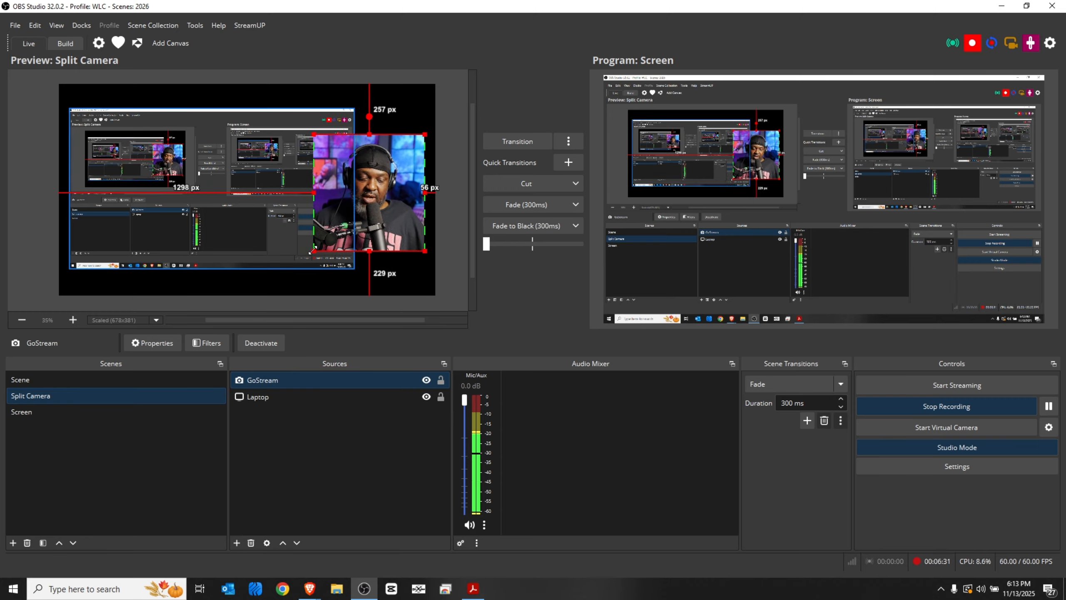
drag(313, 252, 382, 229)
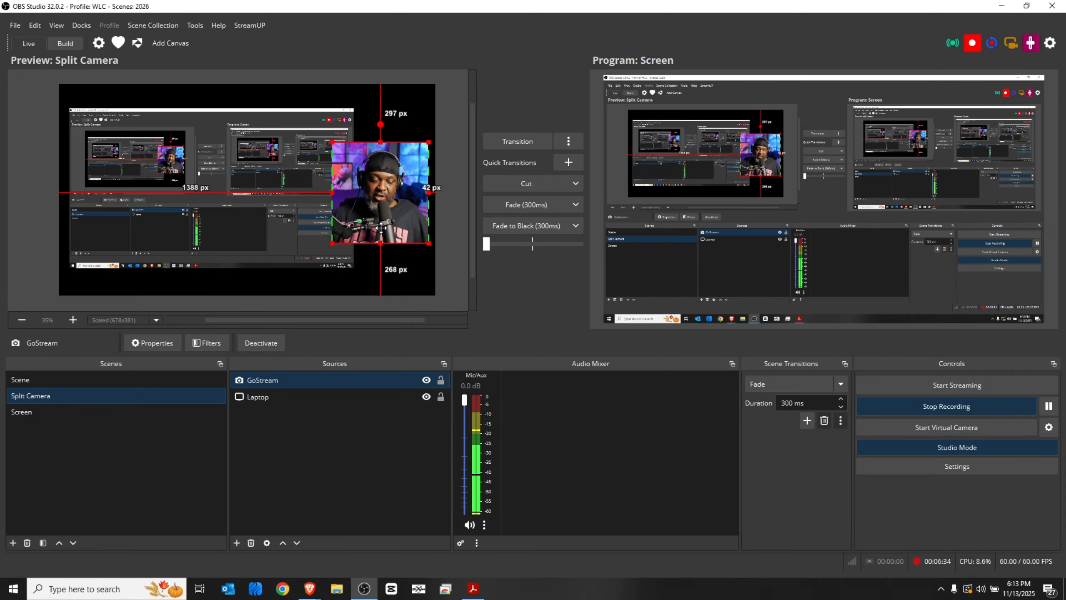
click(264, 247)
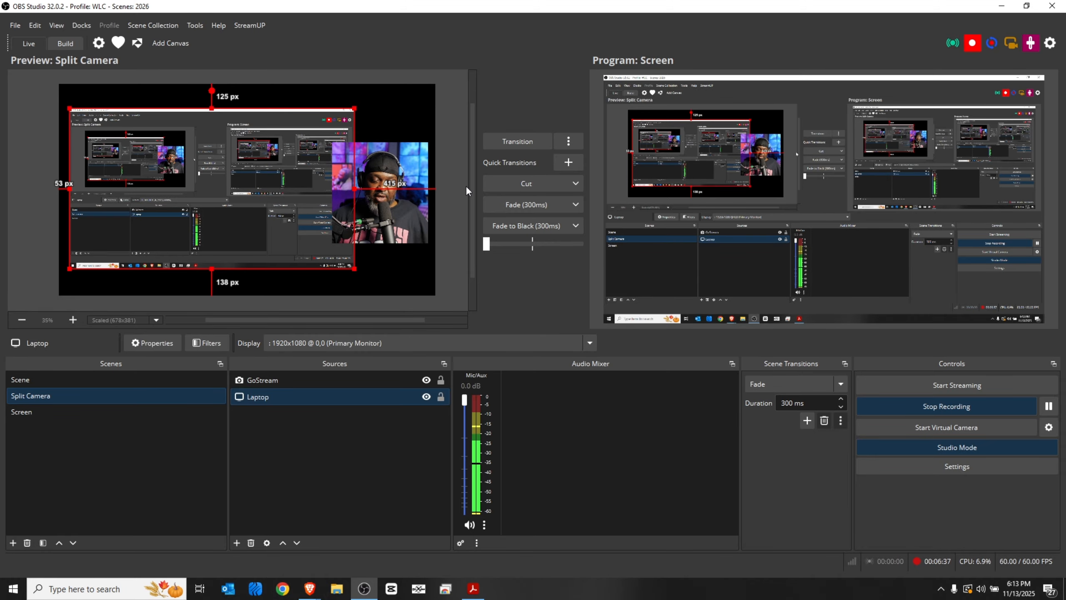
click(405, 191)
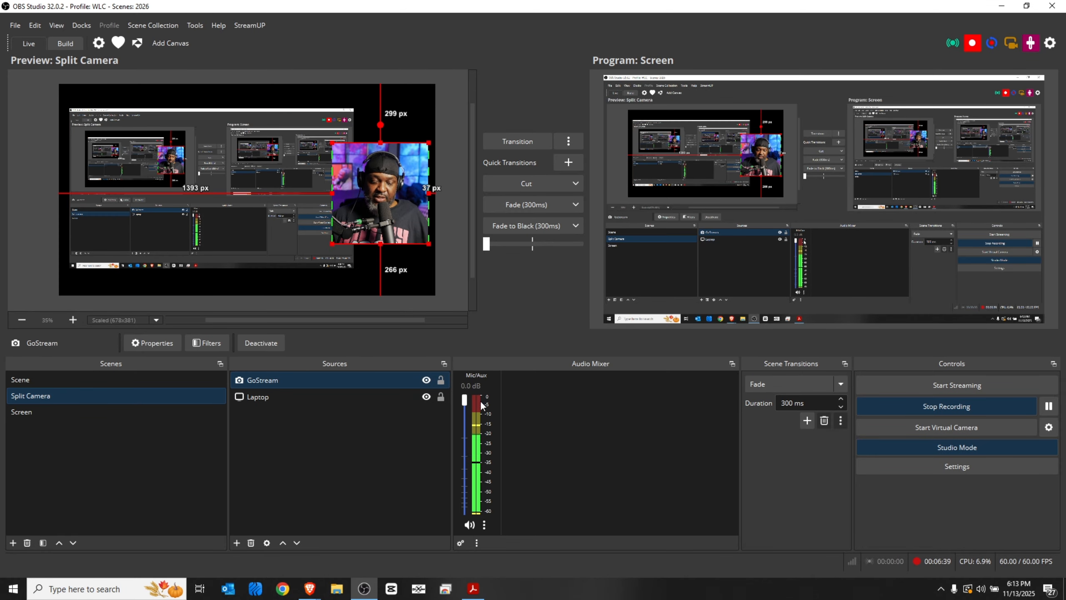
- Turn off Studio Mode and switch through the Split Camera and Screen scenes, ending on Split Camera
click(963, 447)
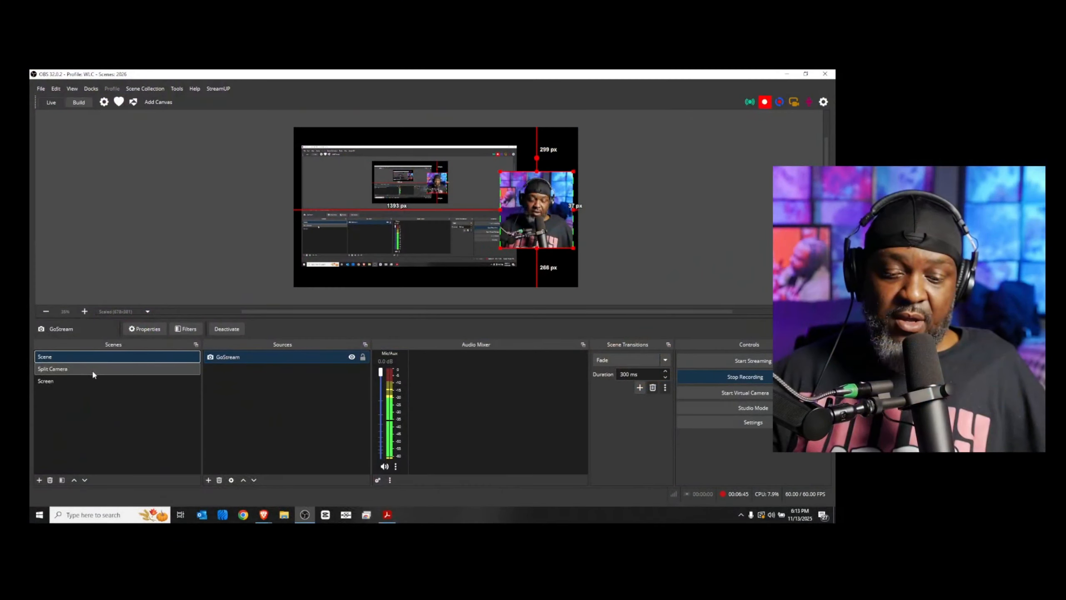
click(92, 368)
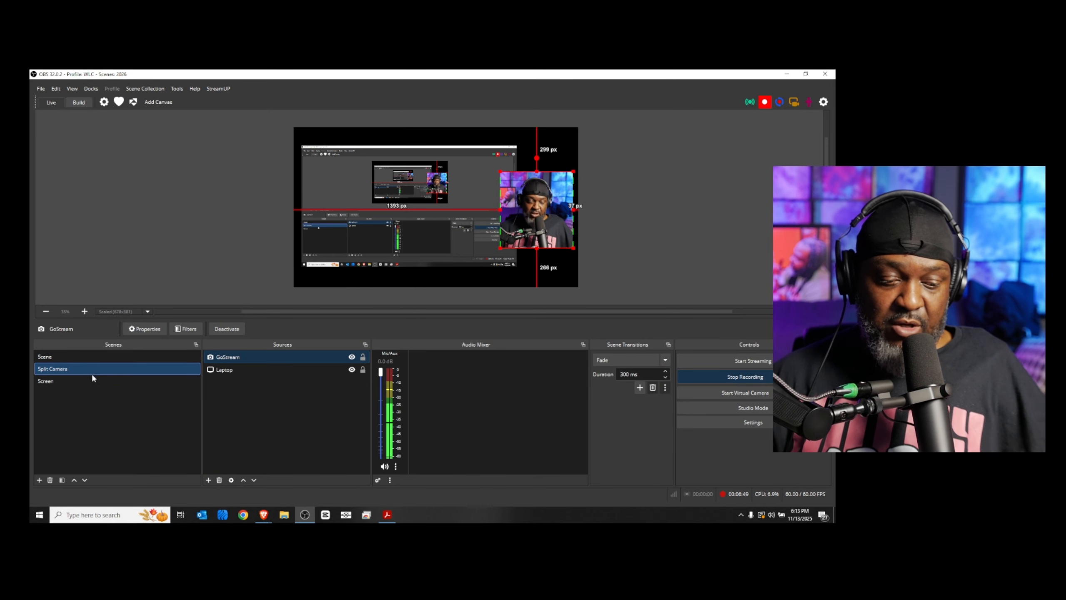
click(92, 380)
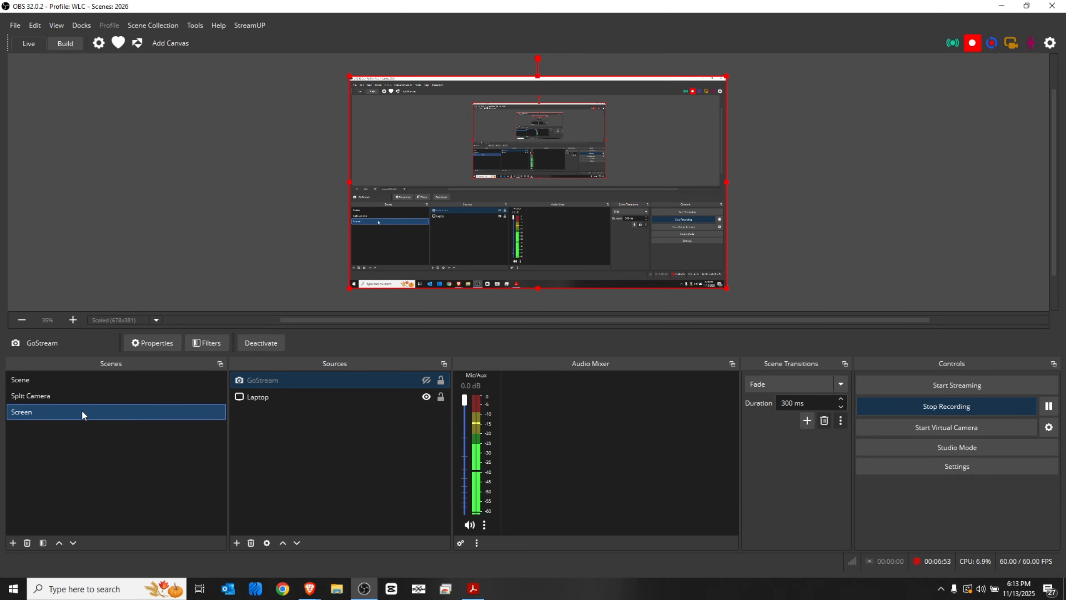
click(93, 402)
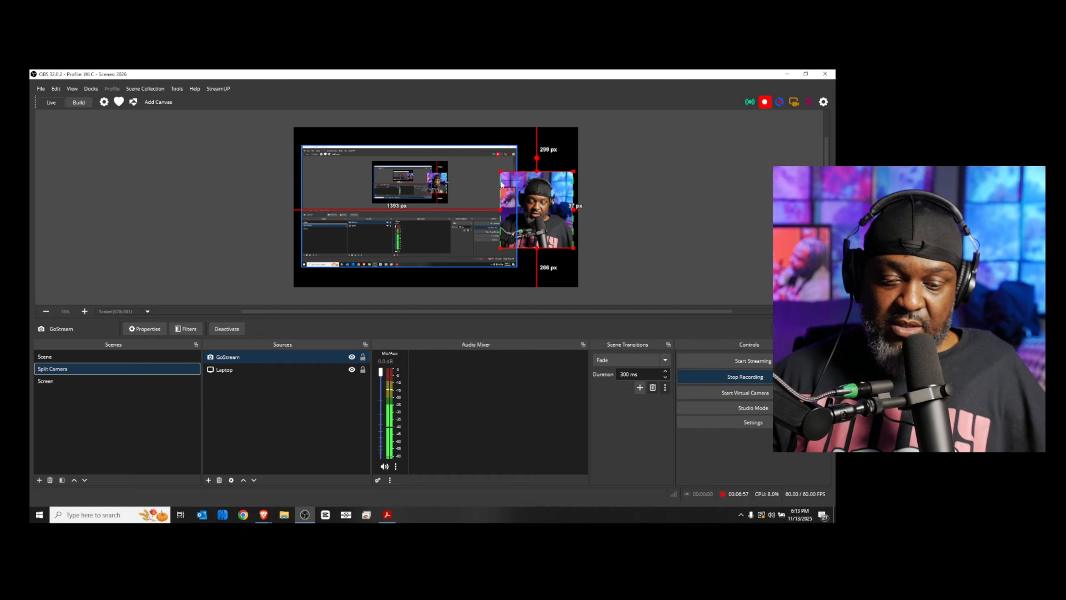
- Shrink the GoStream overlay slightly, then shift the Laptop source right and enlarge it to about 84 px from the canvas's left edge
drag(502, 173, 504, 175)
drag(538, 214, 536, 214)
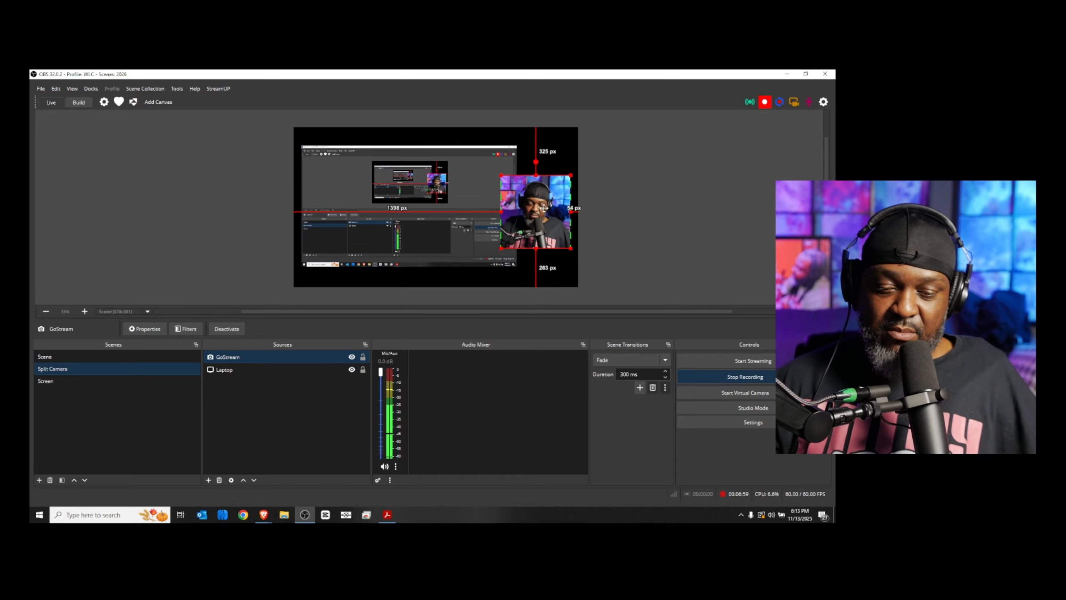
drag(430, 242, 449, 244)
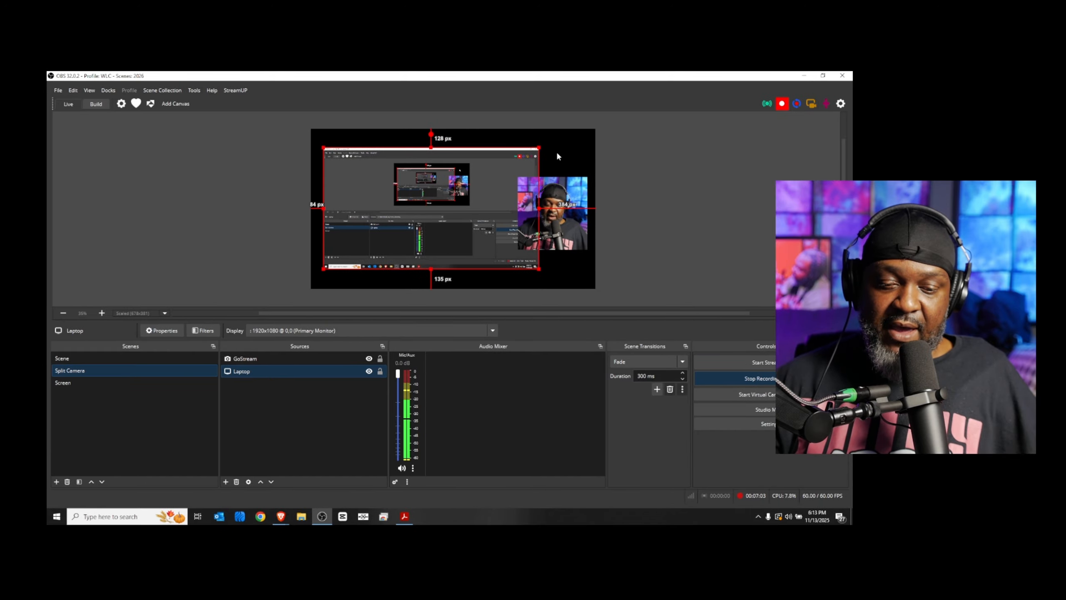
drag(540, 147, 542, 146)
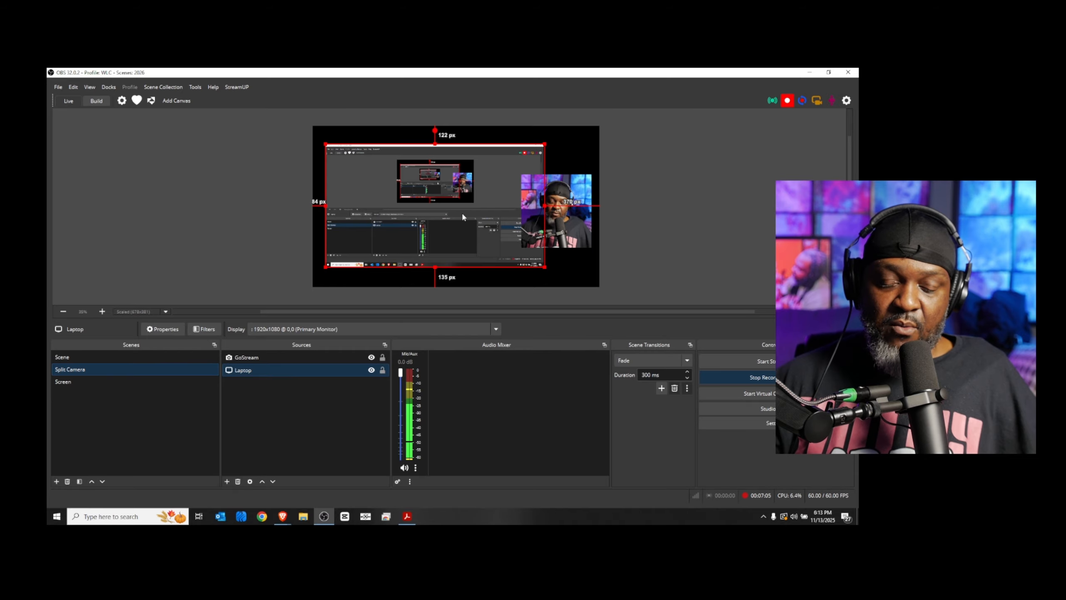
click(225, 450)
right_click(288, 400)
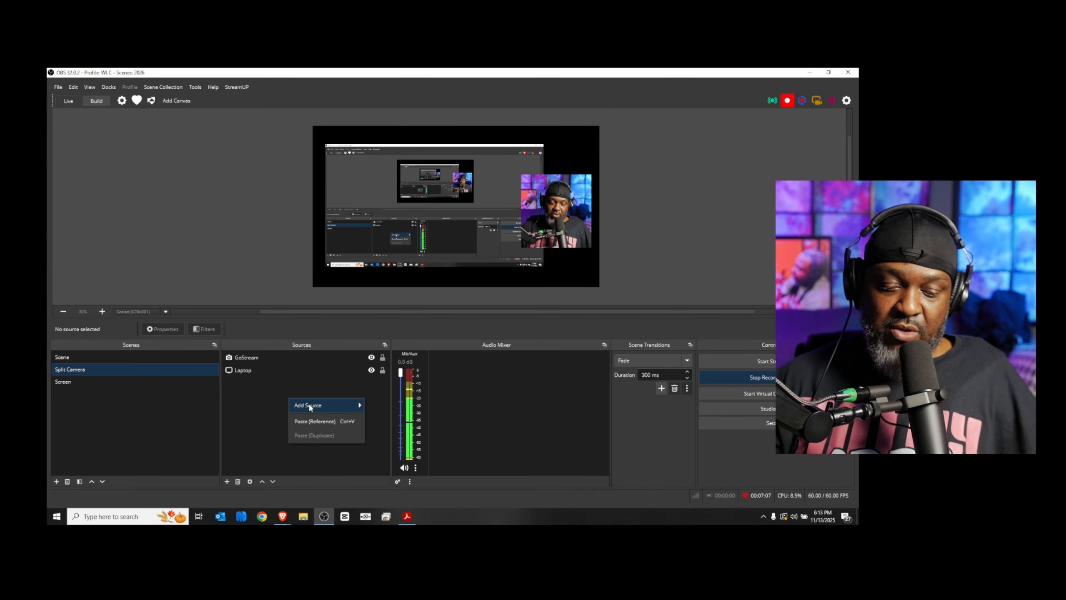
click(287, 411)
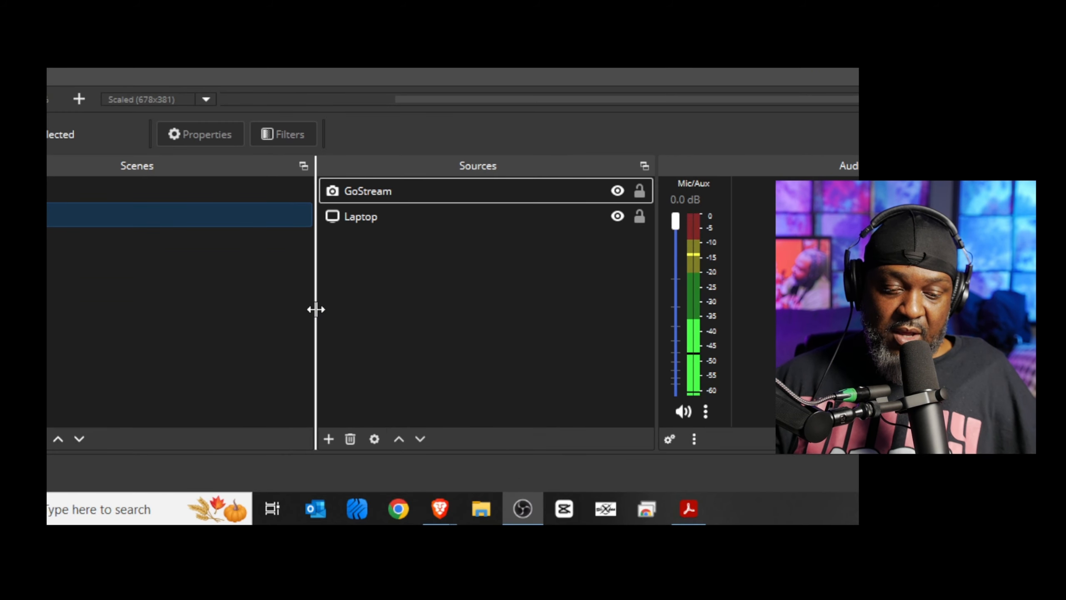
right_click(221, 416)
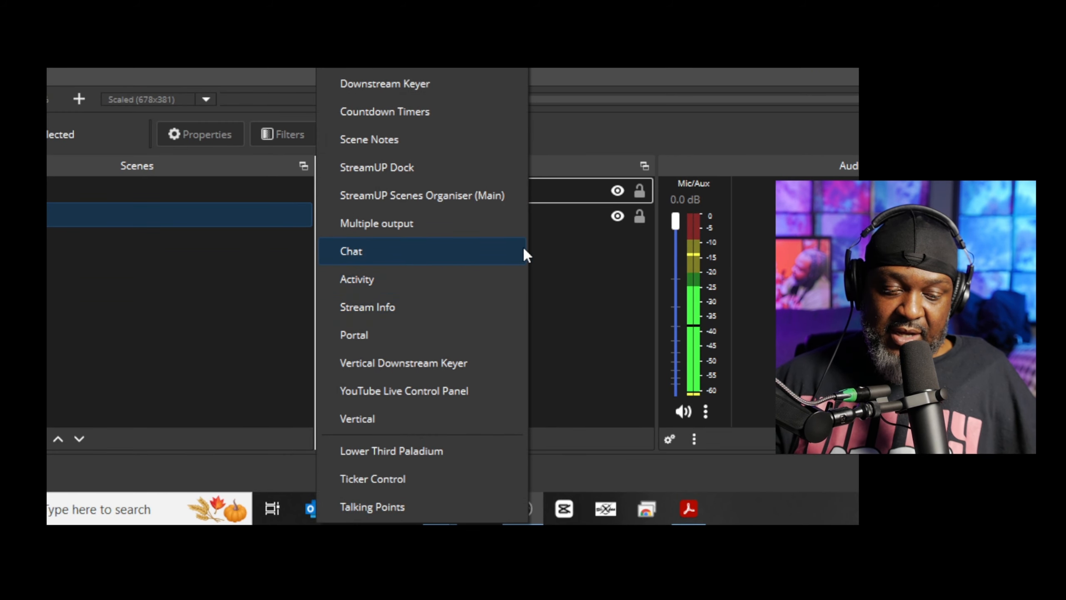
key(Escape)
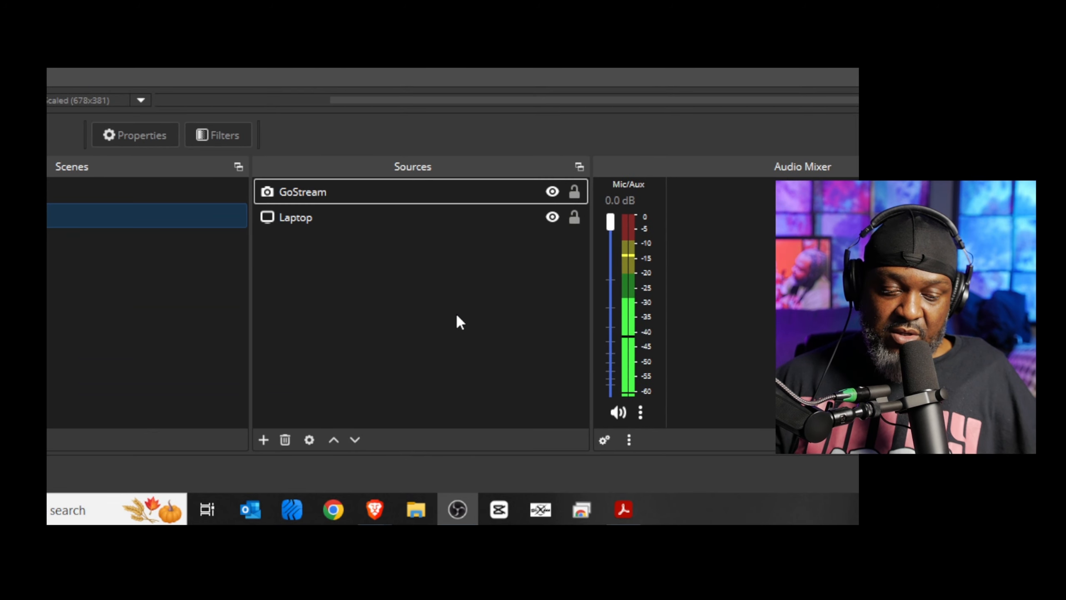
- Add a purple Color Source named Purple to the Split Camera scene, filling the canvas behind the GoStream and Laptop sources
right_click(457, 317)
click(263, 441)
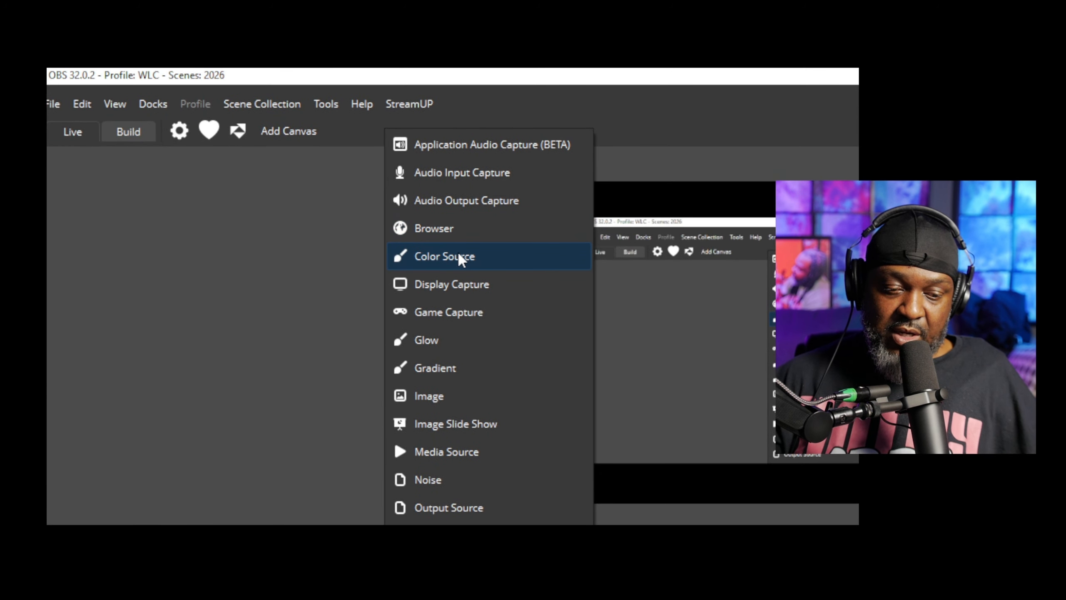
click(457, 252)
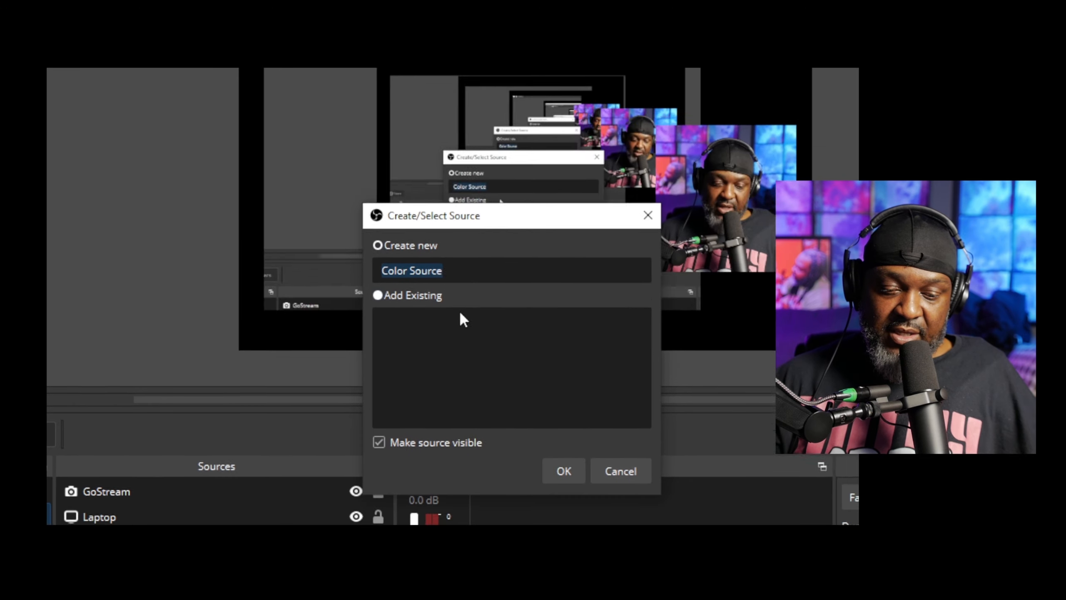
text(Purp)
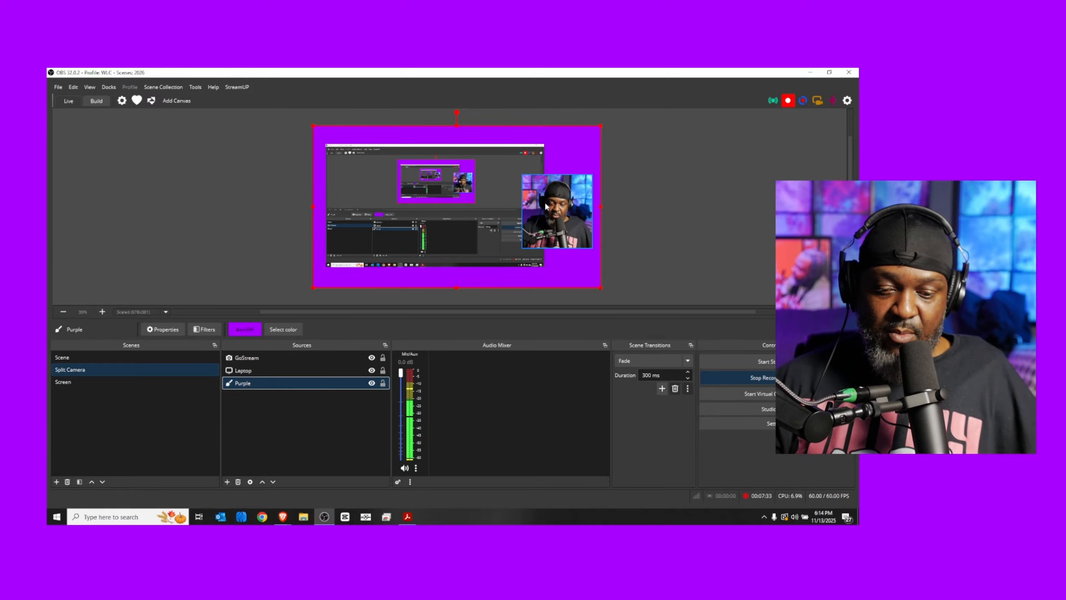
- Enlarge the Laptop source to about 84 px from the canvas's left edge and move the GoStream overlay to about 79 px from the right edge
click(546, 207)
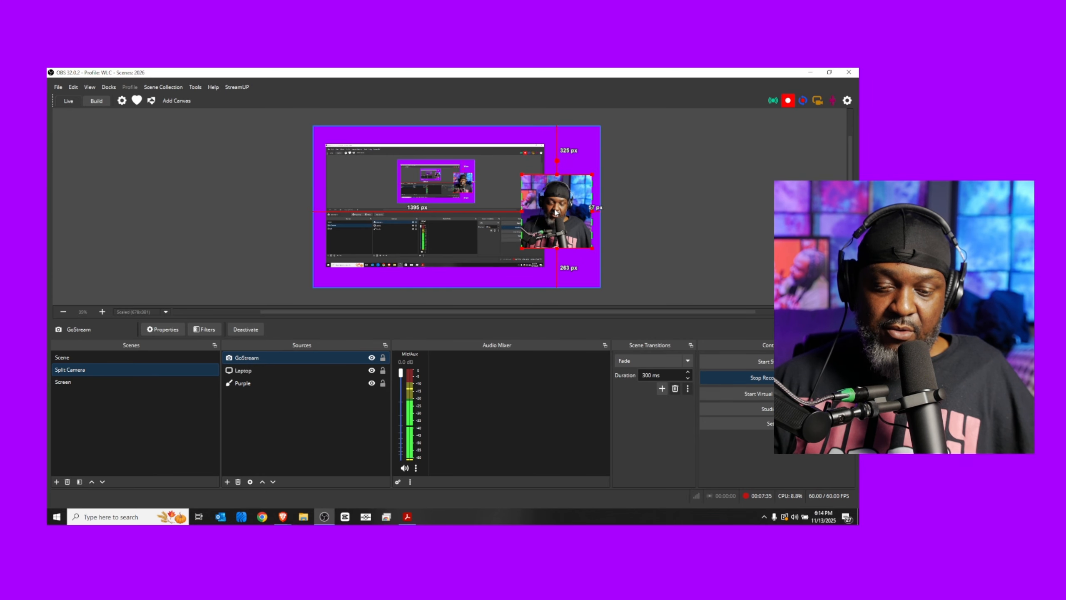
click(474, 205)
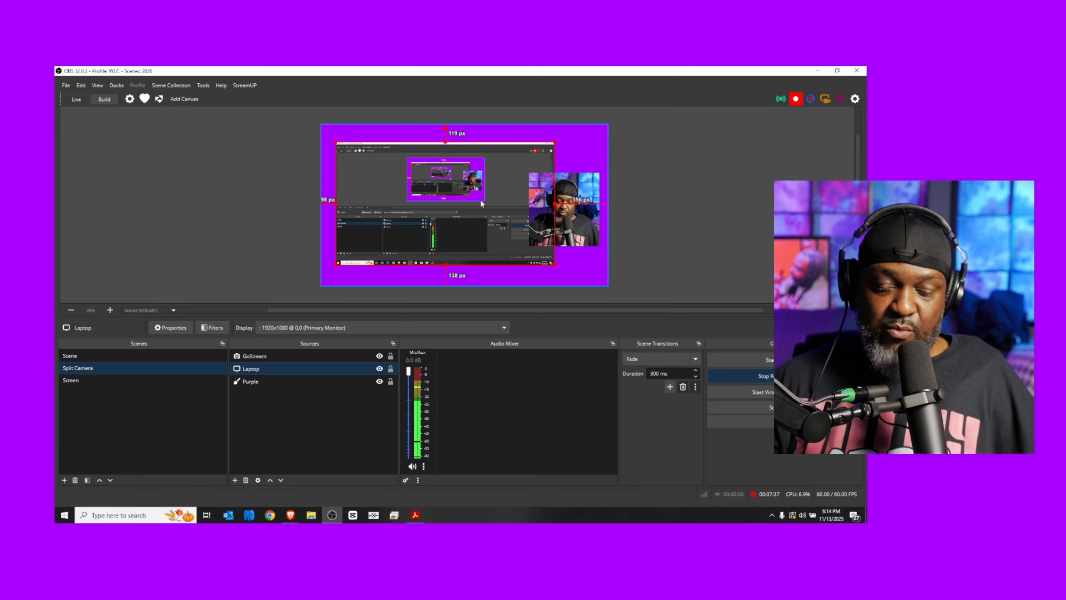
drag(555, 143, 574, 128)
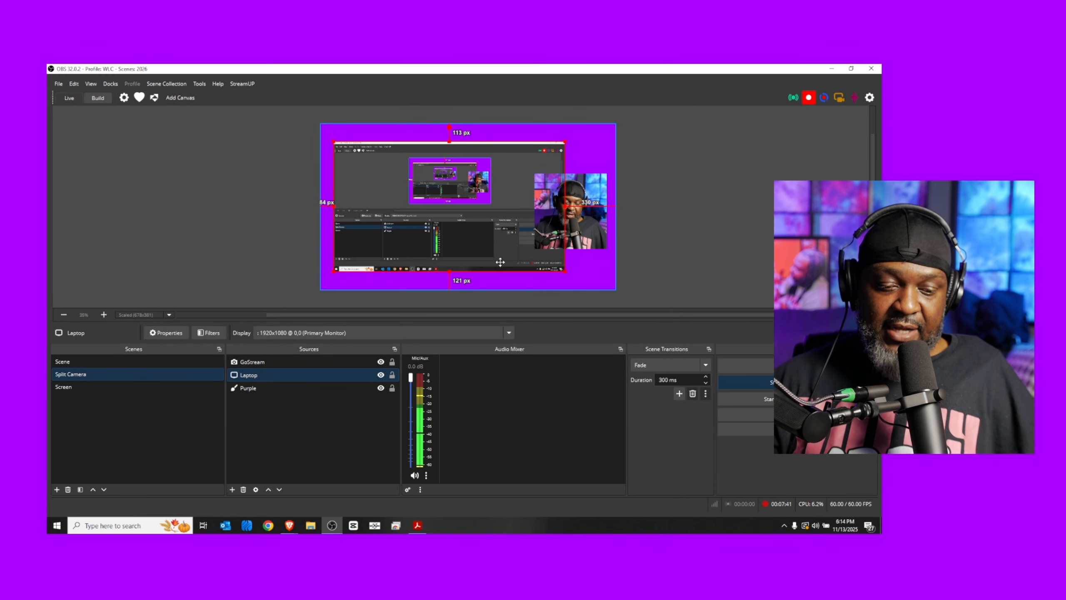
click(319, 392)
drag(583, 223, 585, 219)
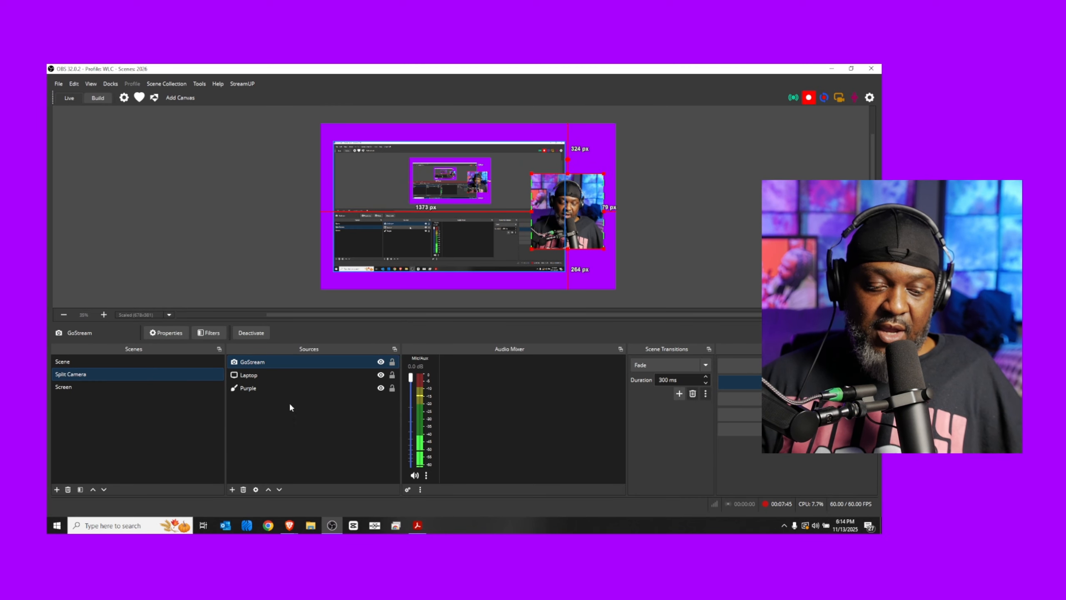
- Add a #000000 Color Source named Black between GoStream and Laptop and scale it down to about half the canvas size behind the camera
click(231, 490)
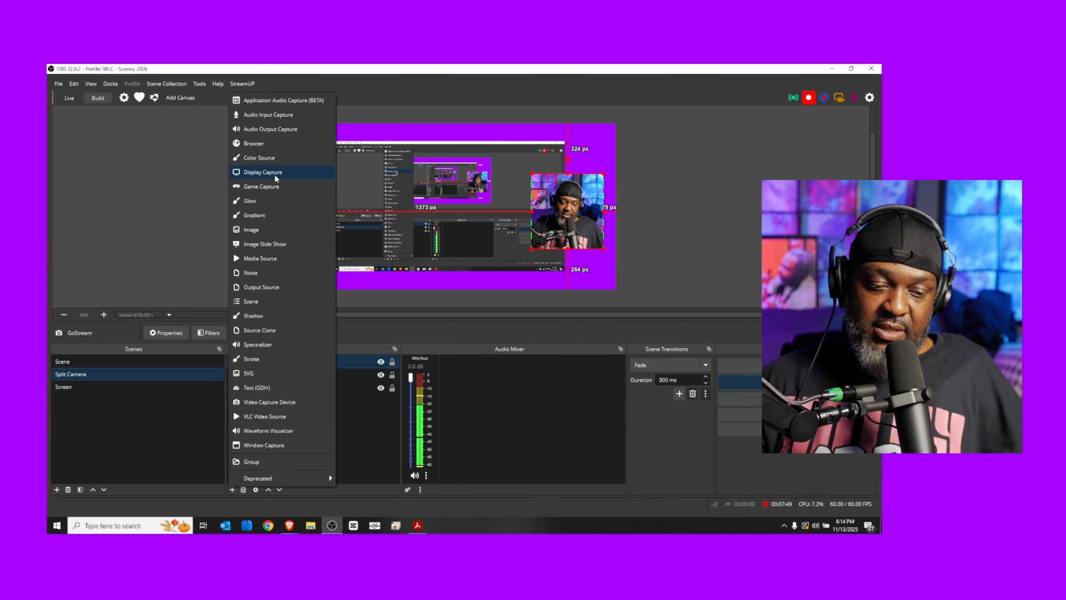
click(276, 158)
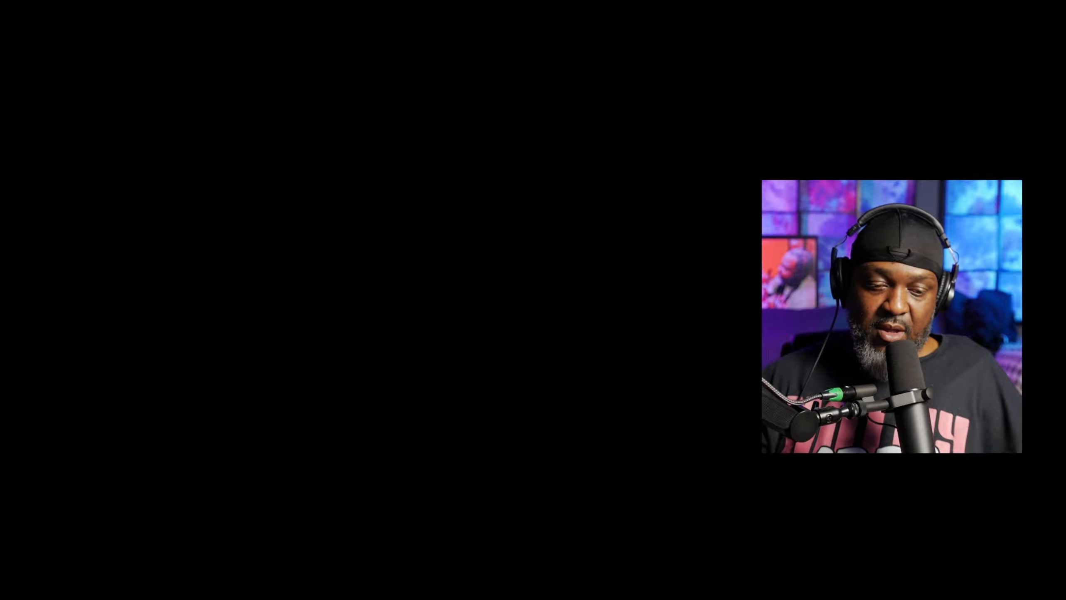
drag(321, 124, 403, 169)
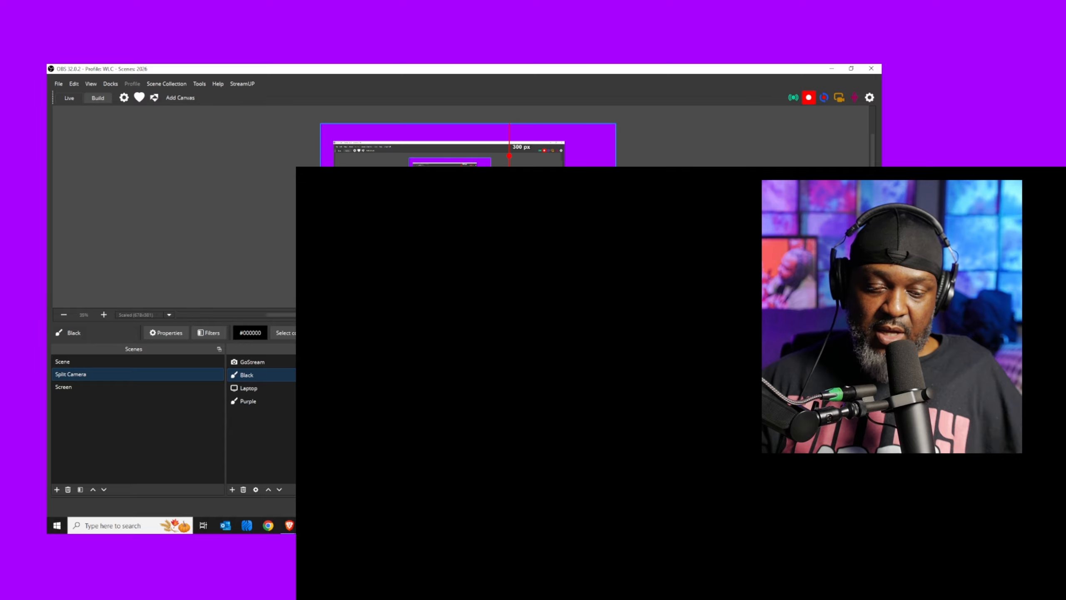
drag(416, 287, 480, 251)
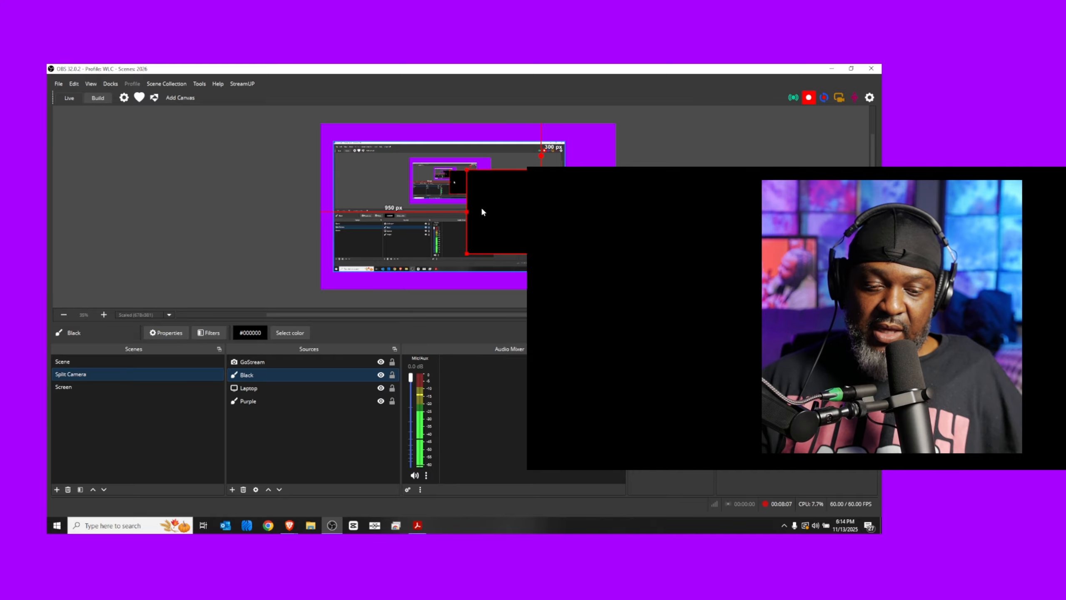
- Crop the left and right sides of the Black source around the camera, leaving about 1347 px on its left and 50 px on its right
click(465, 210)
click(504, 209)
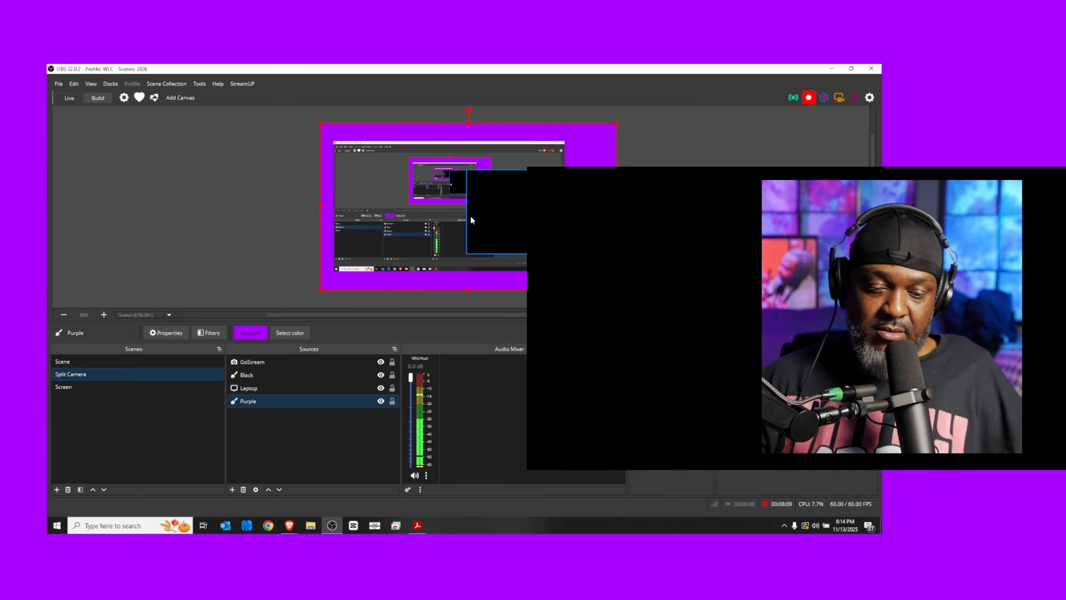
click(468, 210)
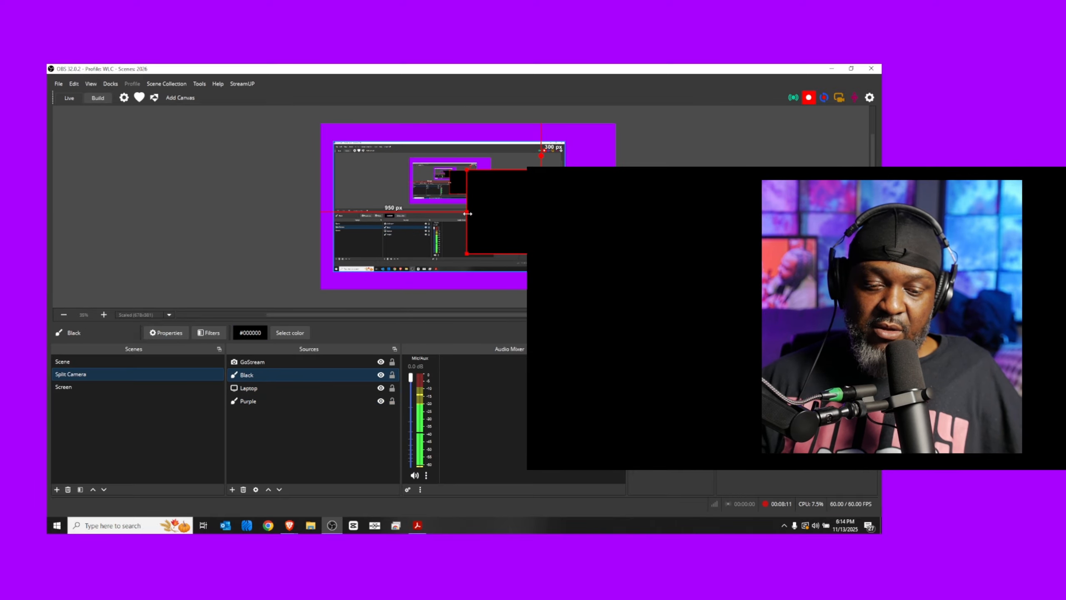
drag(467, 212, 526, 212)
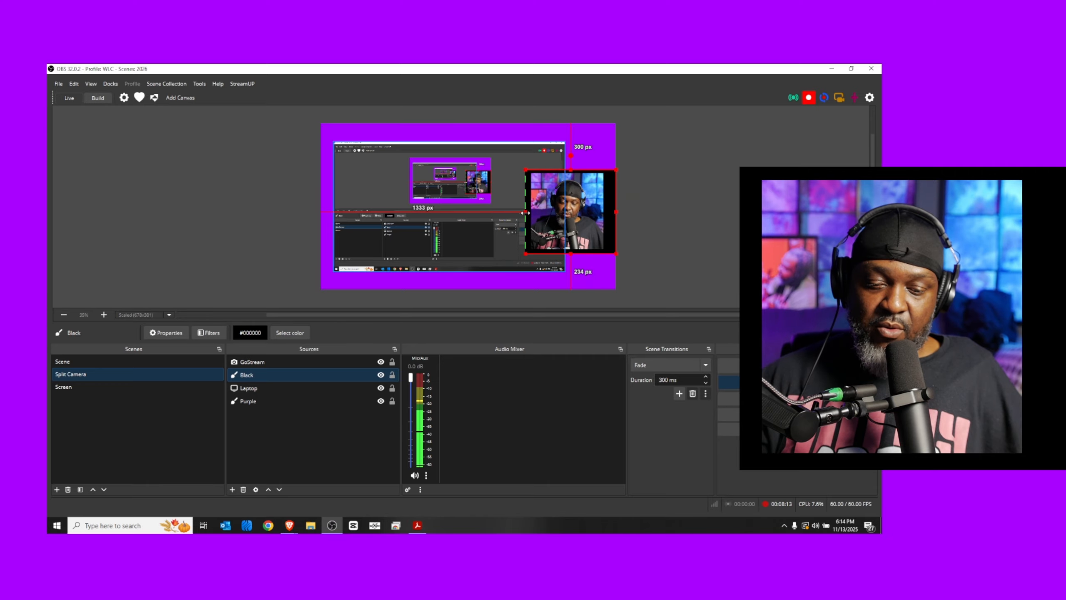
drag(616, 212, 608, 212)
drag(525, 213, 528, 213)
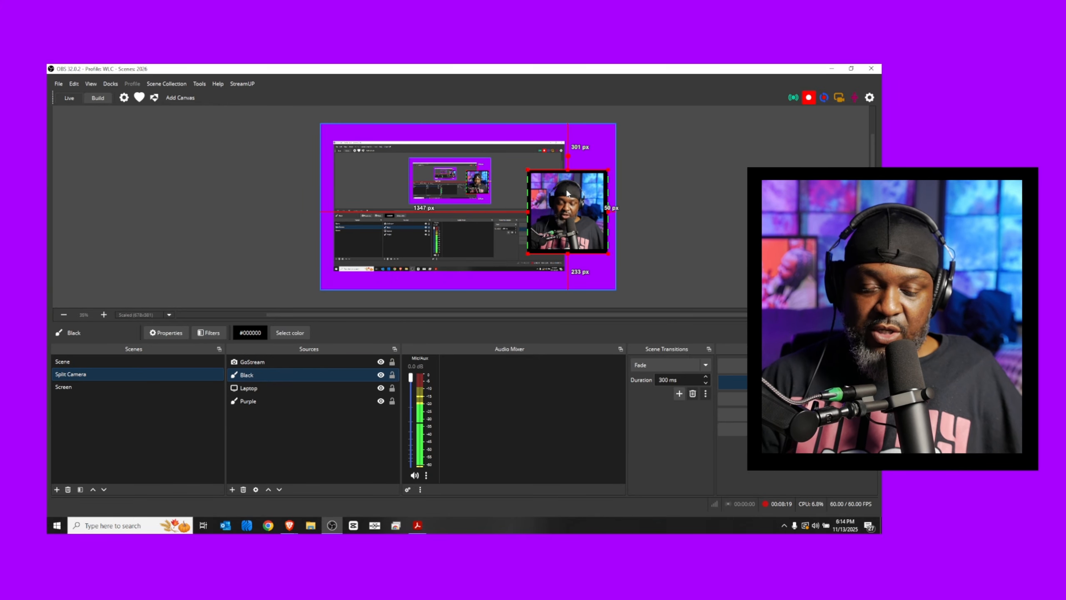
- Nudge the Black source down to about 307 px below the canvas top
key(Down)
key(Down)
key(Down)
key(Down)
key(Down)
key(Down)
key(Down)
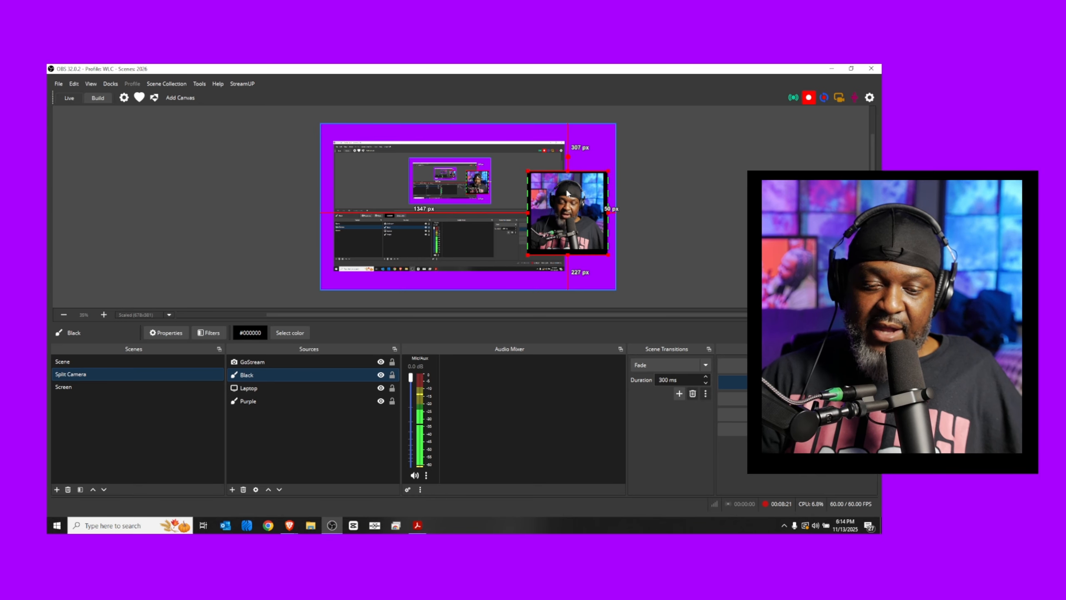
- Scale the Black source down into an offset shadow behind GoStream, about 342 px from the canvas top and 251 px from the bottom
drag(526, 170, 534, 174)
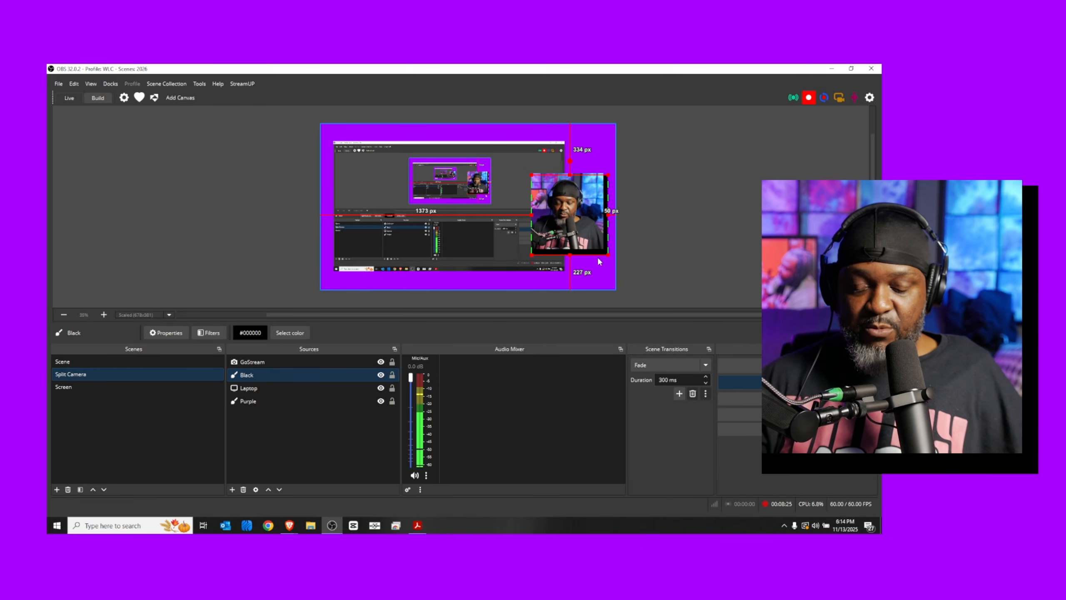
drag(533, 255, 536, 251)
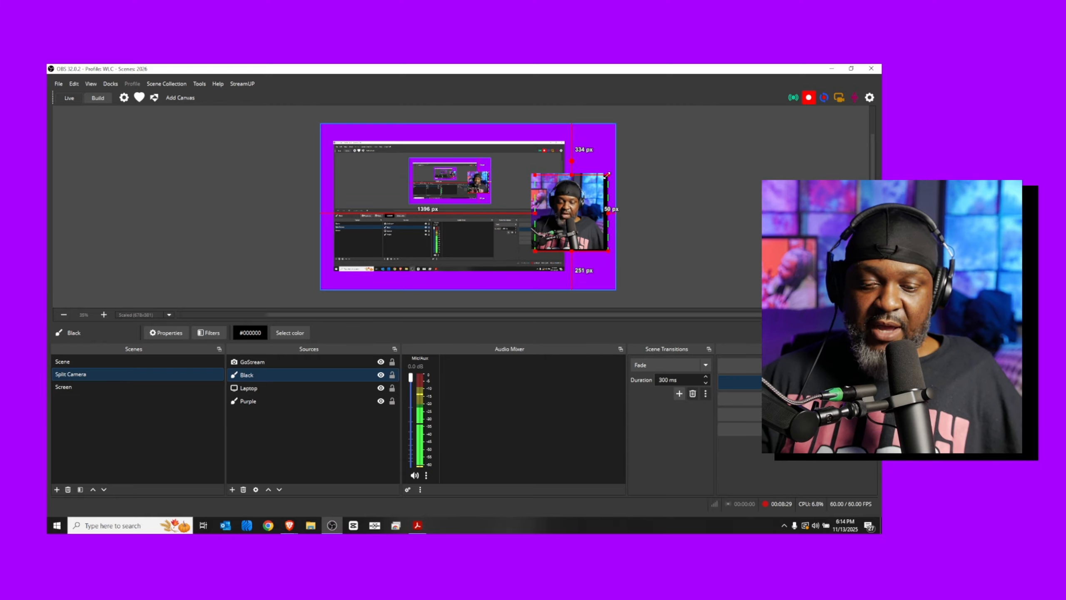
drag(607, 174, 606, 175)
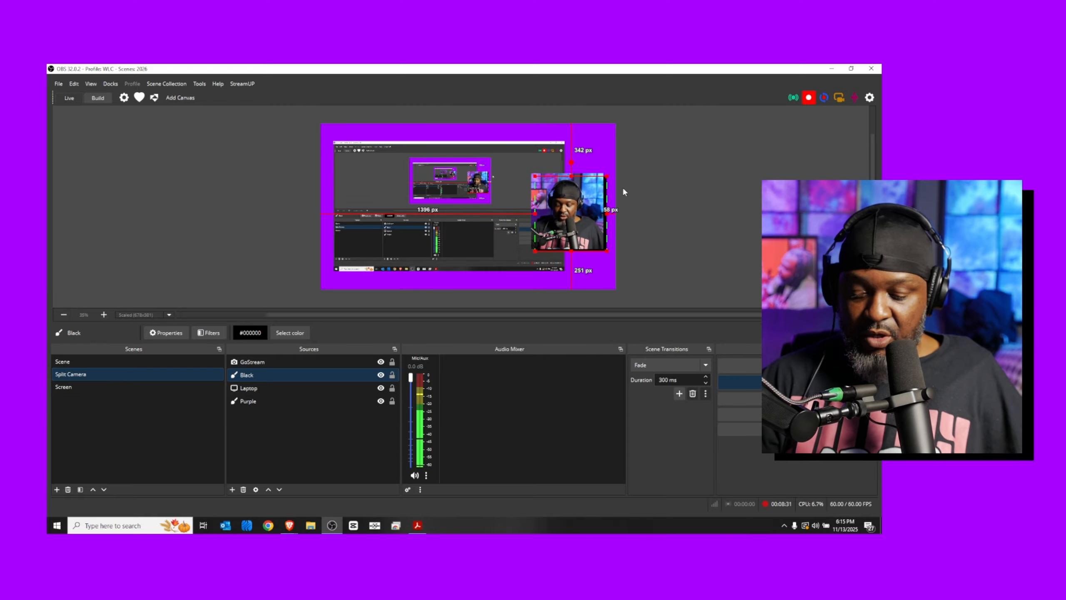
- Nudge the Black shadow source 7 px down and 1 px right, and deselect it
key(Down)
key(Down)
key(Down)
key(Down)
key(Down)
key(Down)
key(Down)
key(Right)
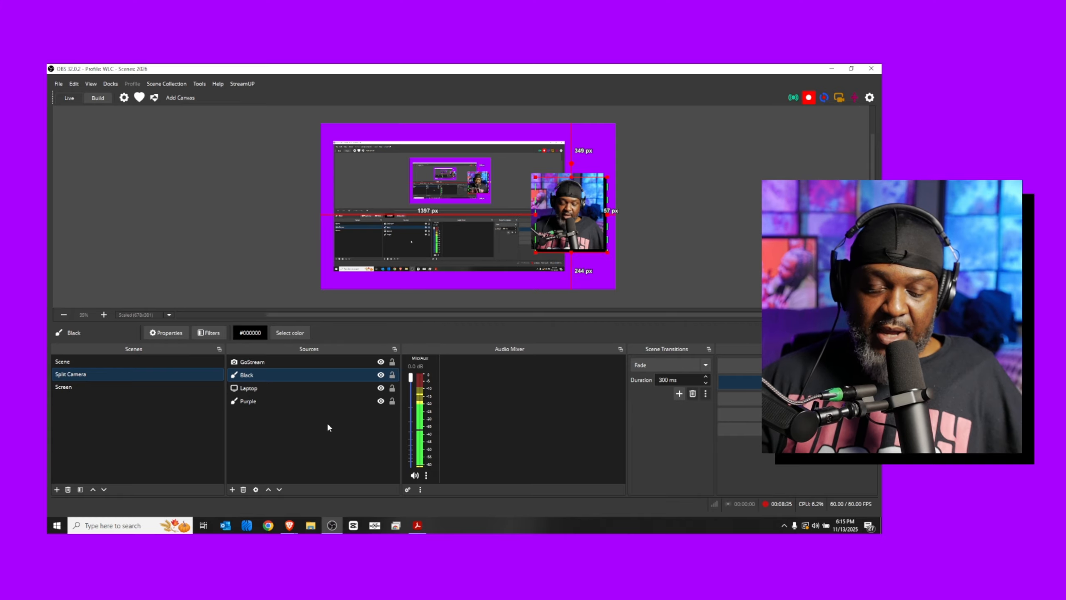
click(305, 437)
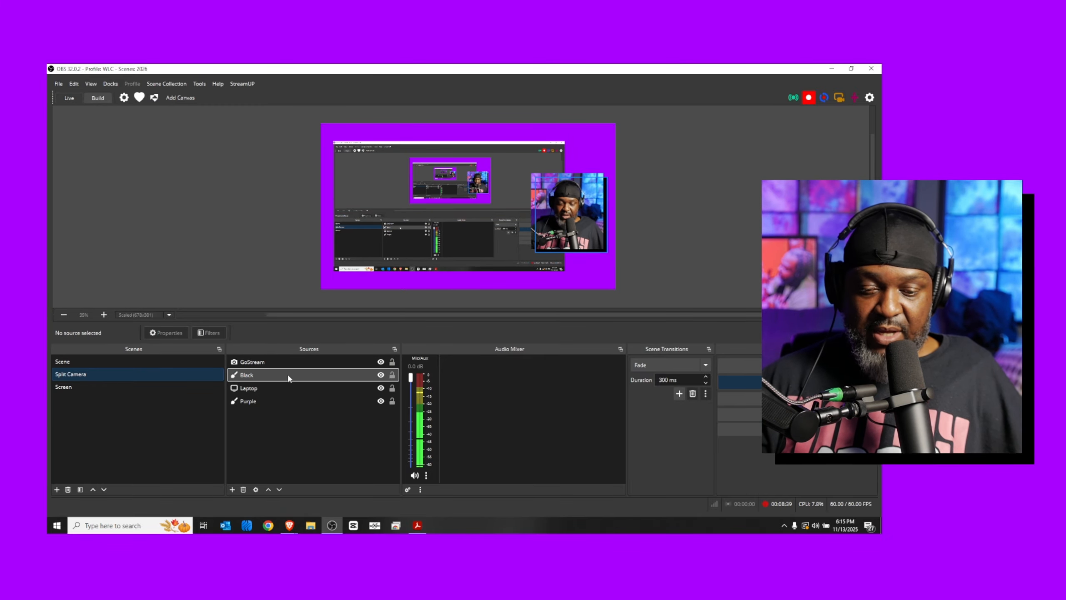
- Add a Color Correction filter to the Black source and lower its opacity to about 0.474
click(289, 378)
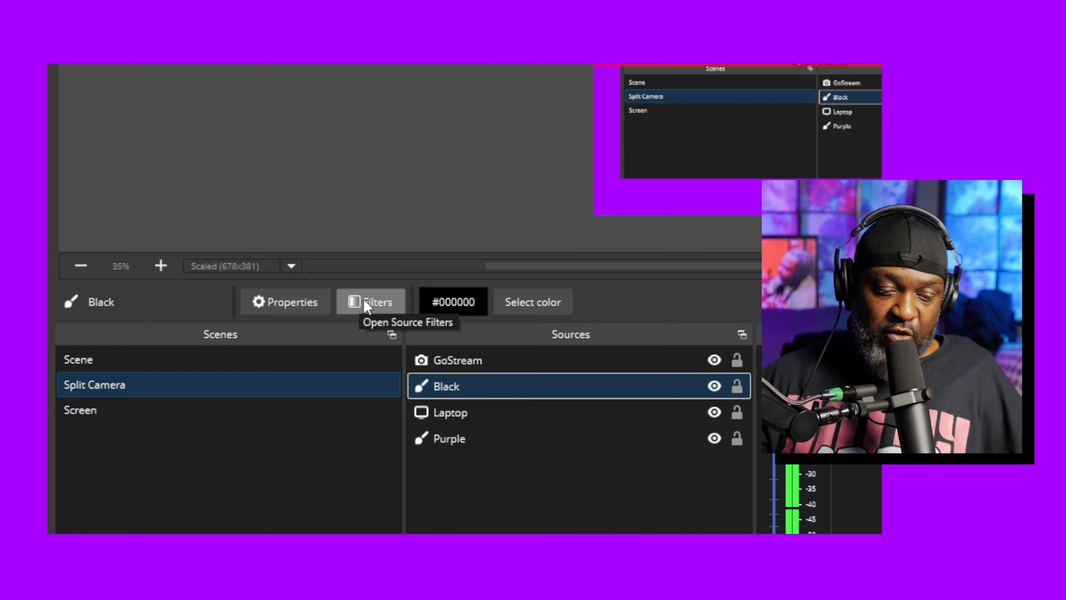
click(365, 302)
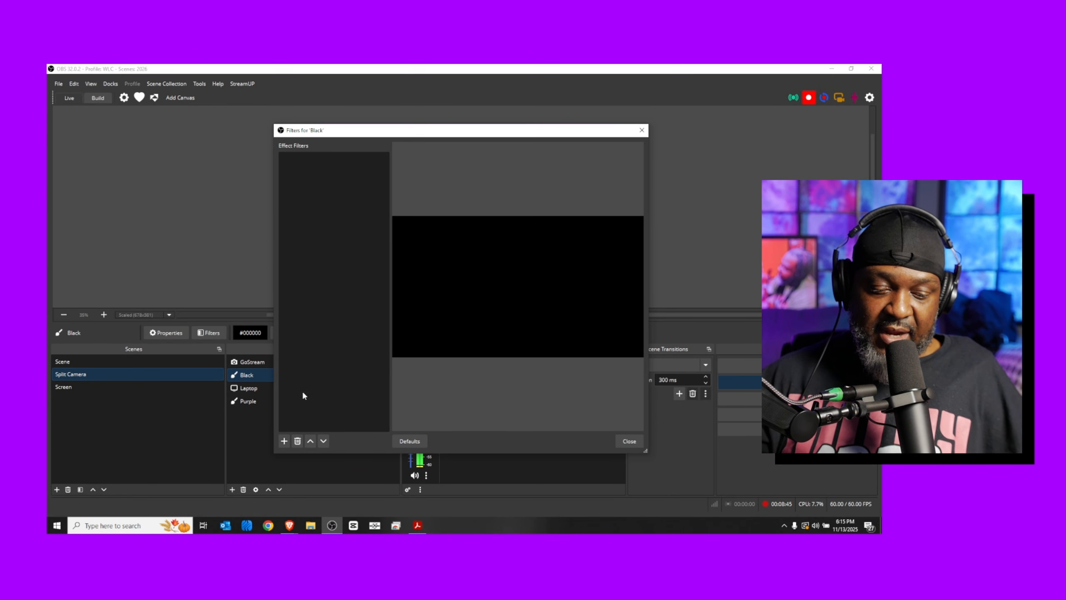
click(284, 441)
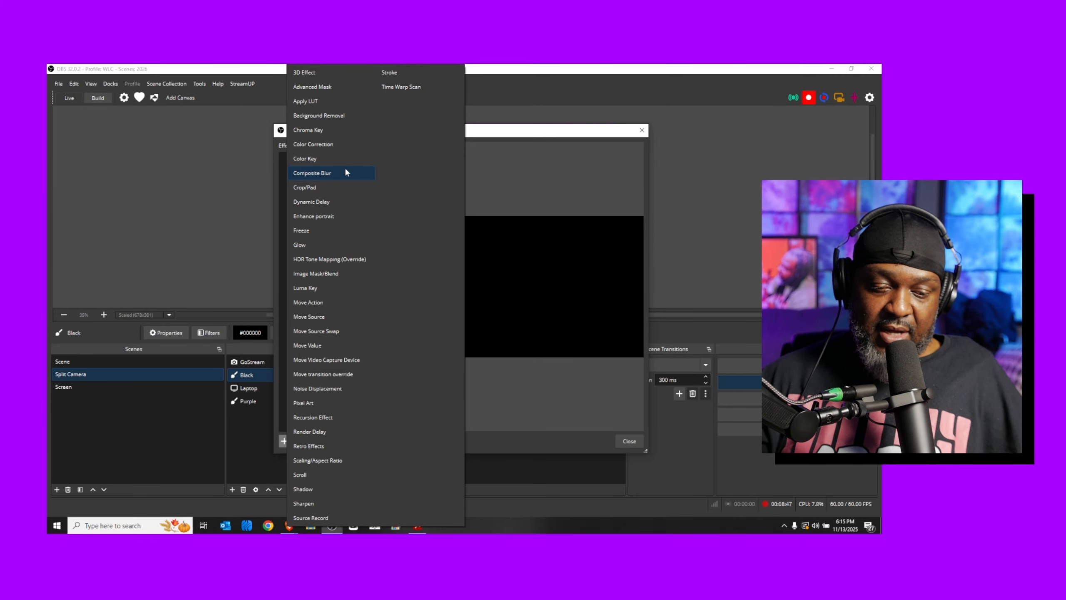
click(340, 144)
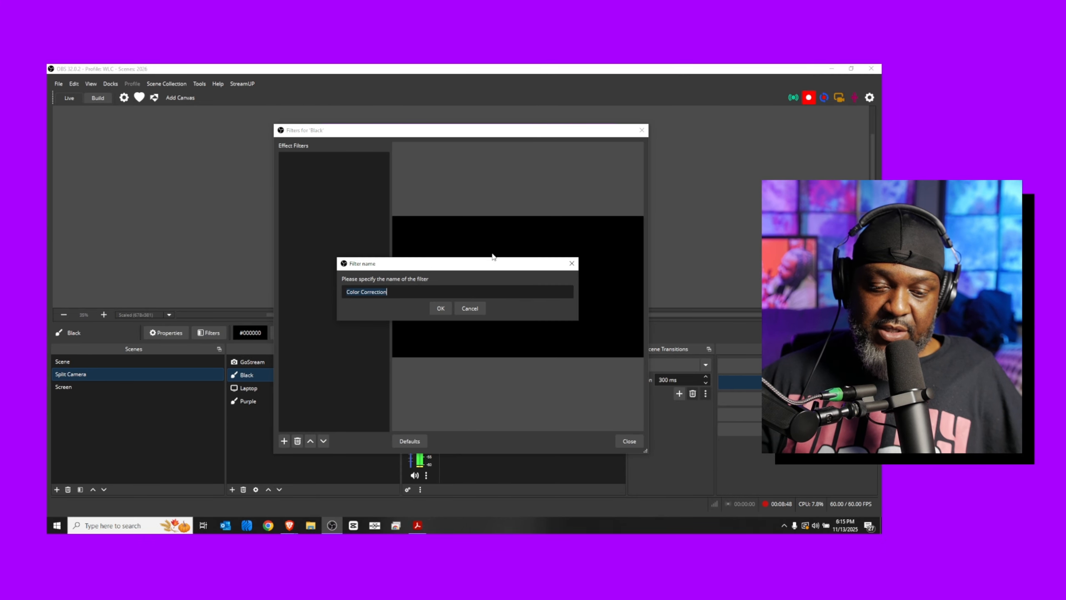
click(440, 308)
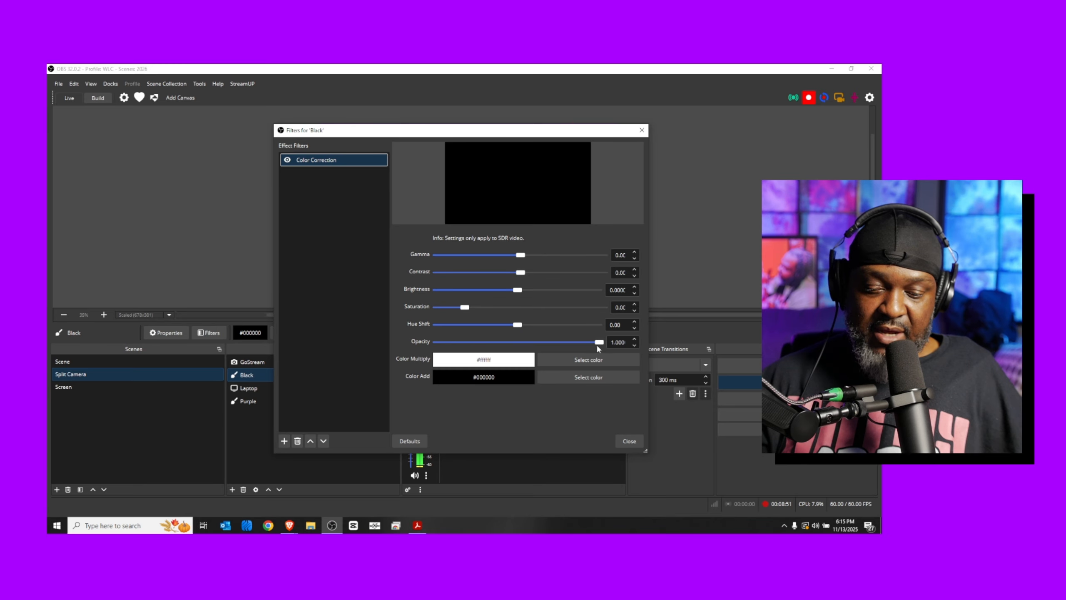
drag(598, 344, 520, 345)
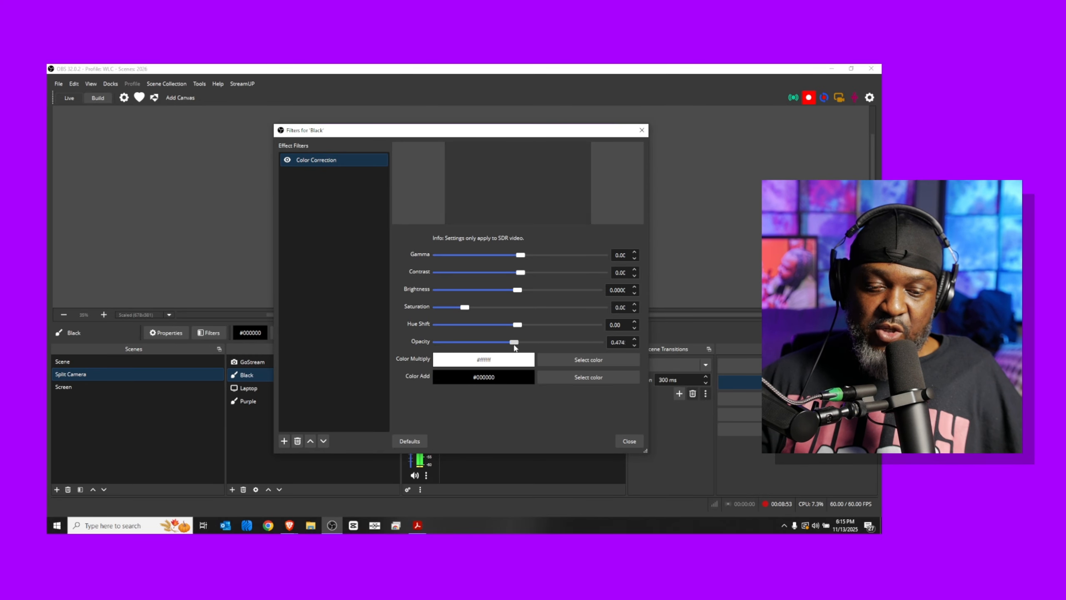
click(629, 442)
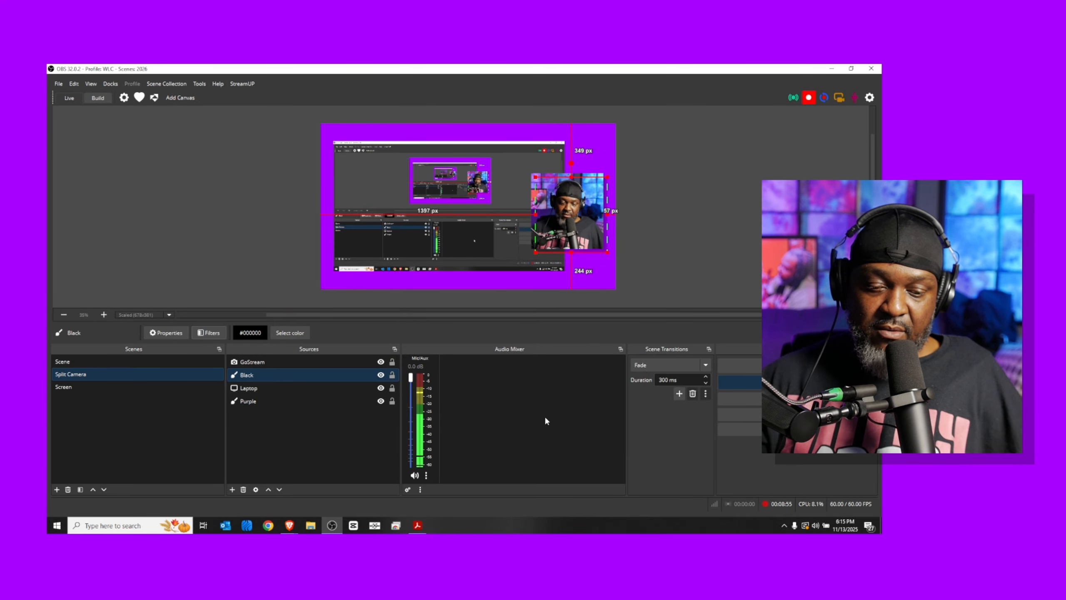
- Examine the softened camera shadow at full canvas size, and return the preview to Scale to Window
click(143, 315)
click(144, 336)
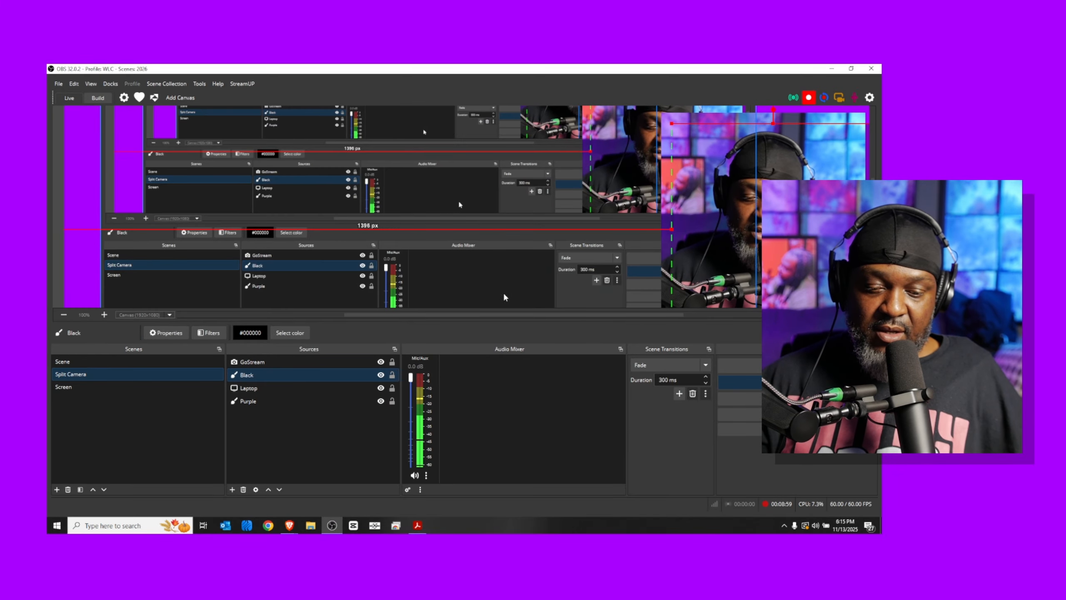
drag(448, 313, 574, 315)
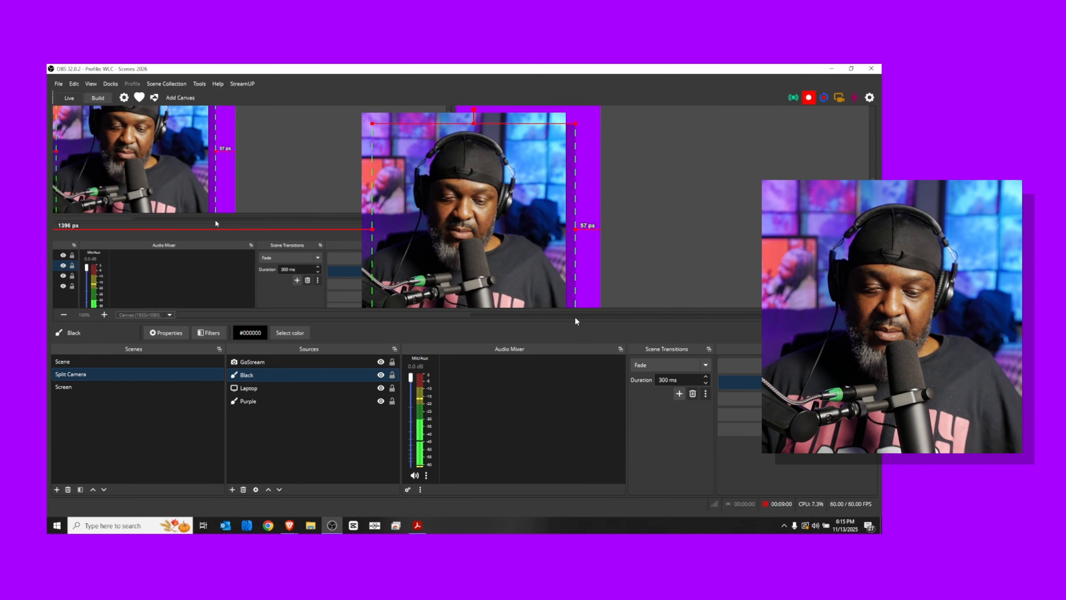
click(612, 201)
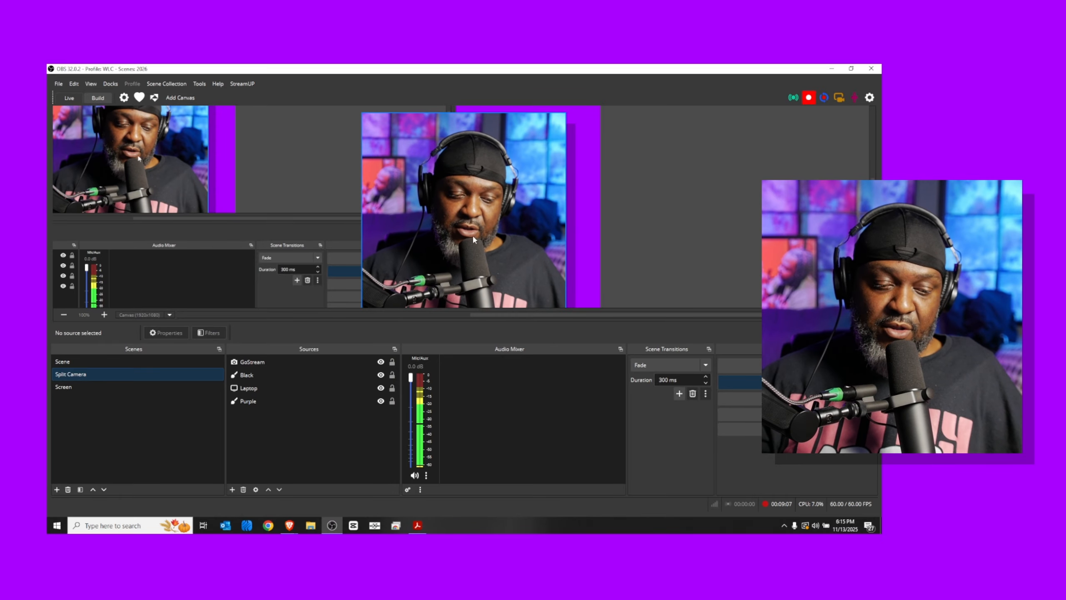
click(147, 315)
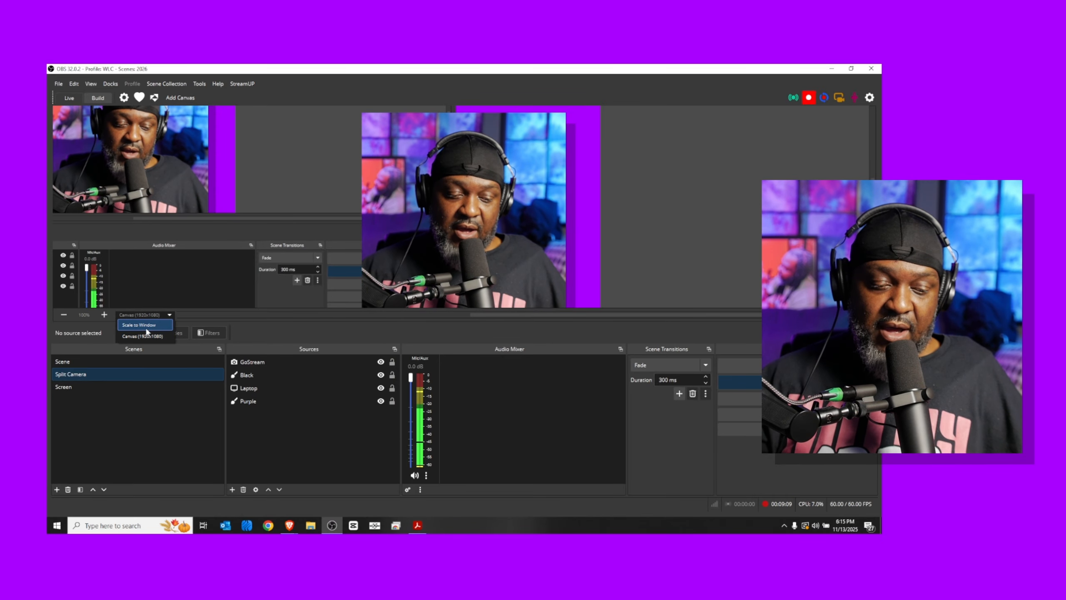
click(141, 325)
click(504, 161)
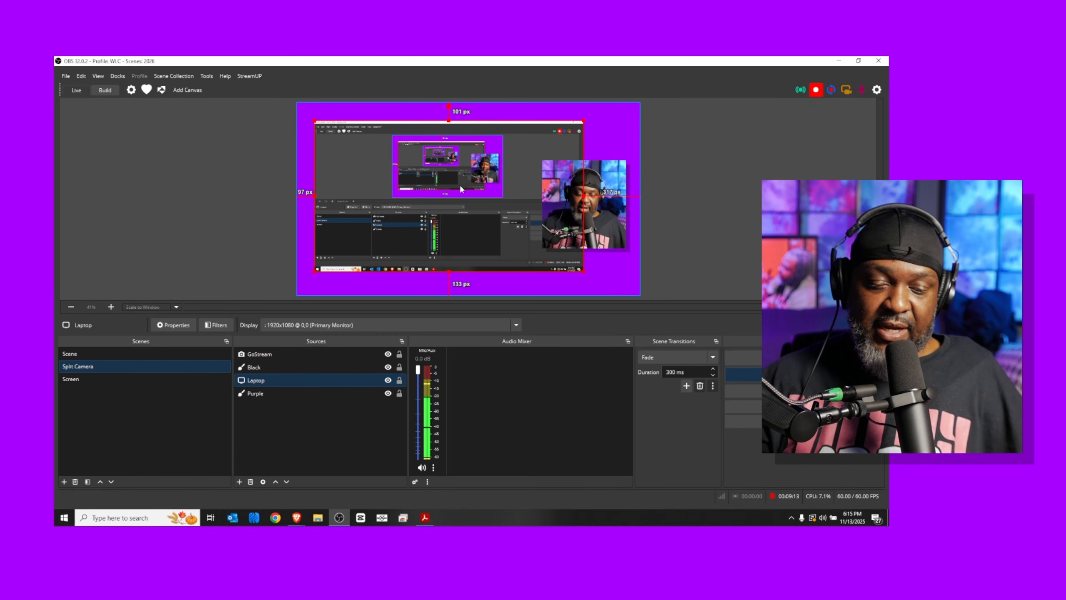
- Copy the Black source and paste it as an independent duplicate in the Split Camera scene
click(293, 367)
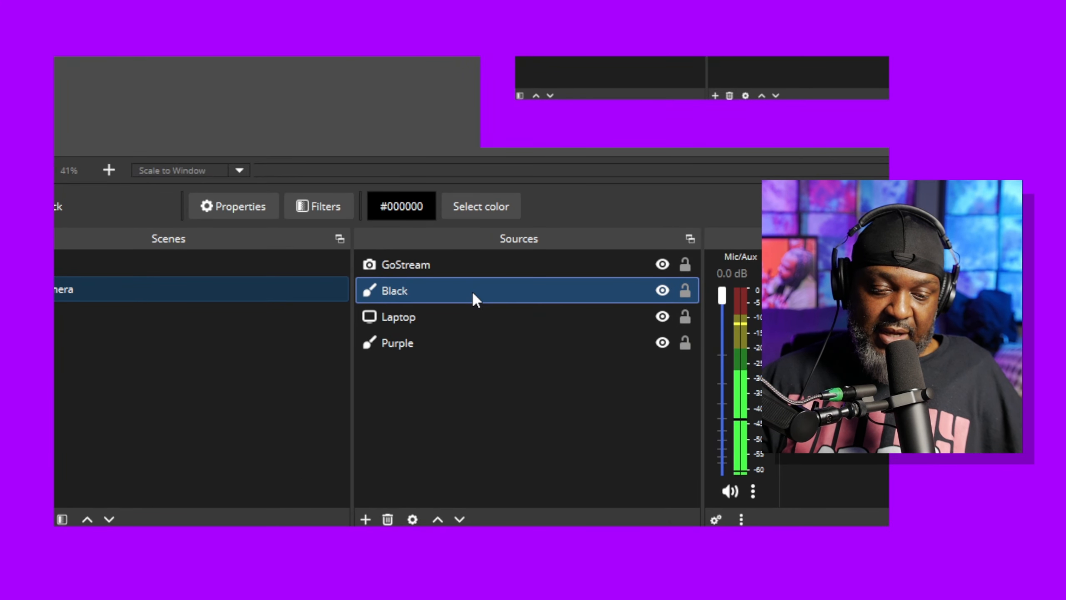
right_click(294, 365)
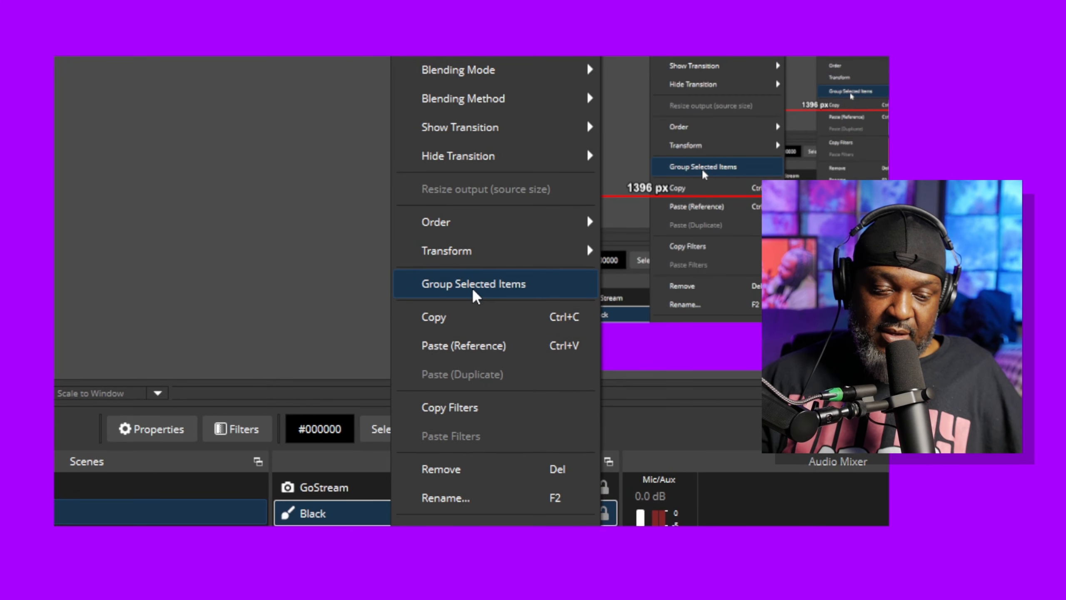
click(473, 311)
right_click(469, 333)
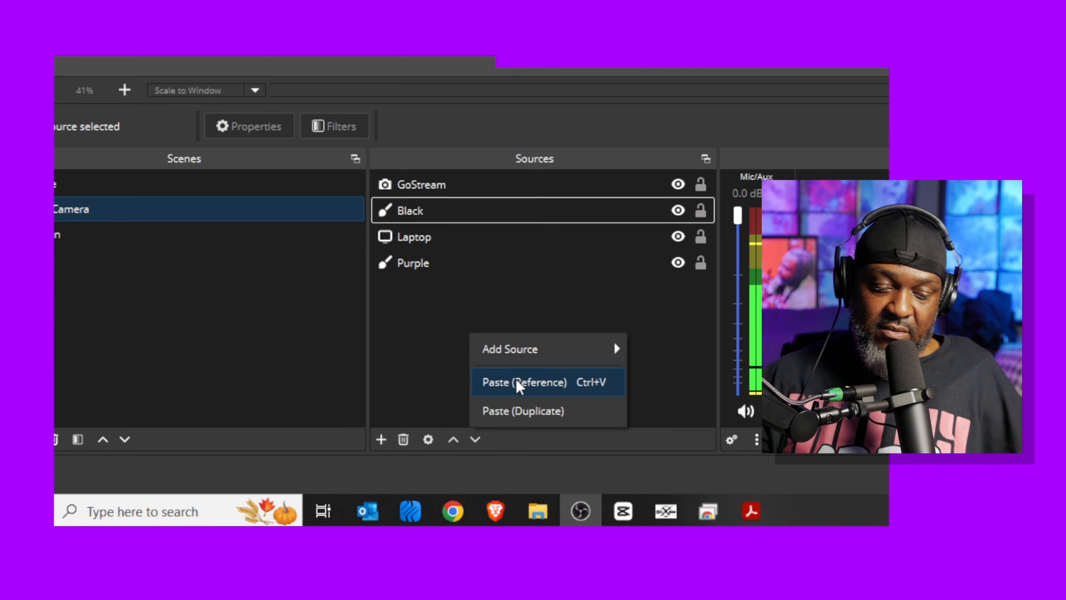
click(517, 401)
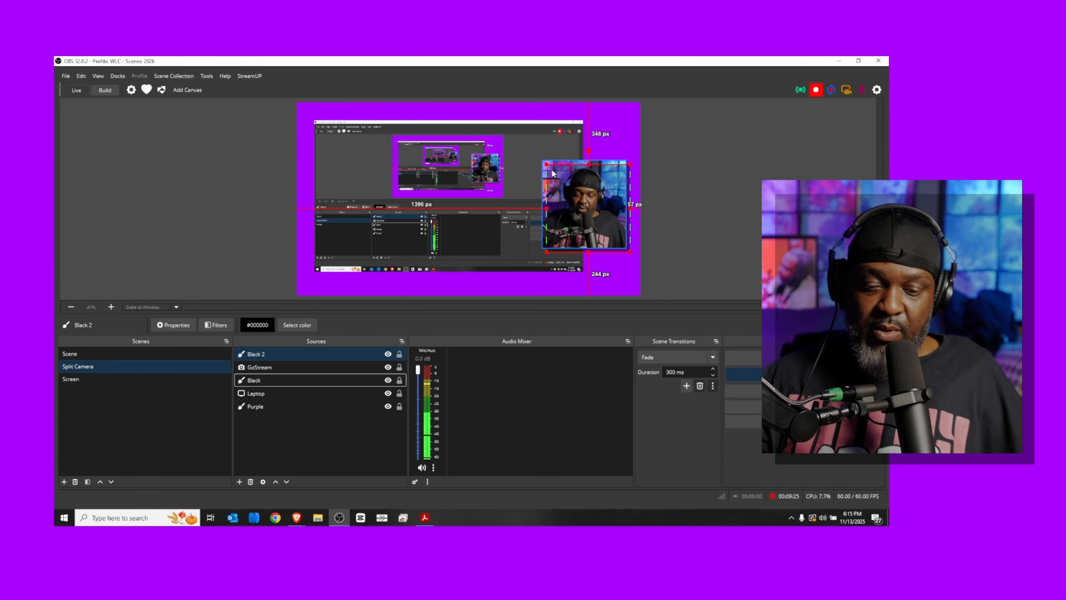
- Enlarge Black 2 and extend its cropped sides over the Laptop capture, about 214 px from the canvas's left edge and 282 px from its right
drag(546, 165, 493, 108)
drag(576, 130, 412, 155)
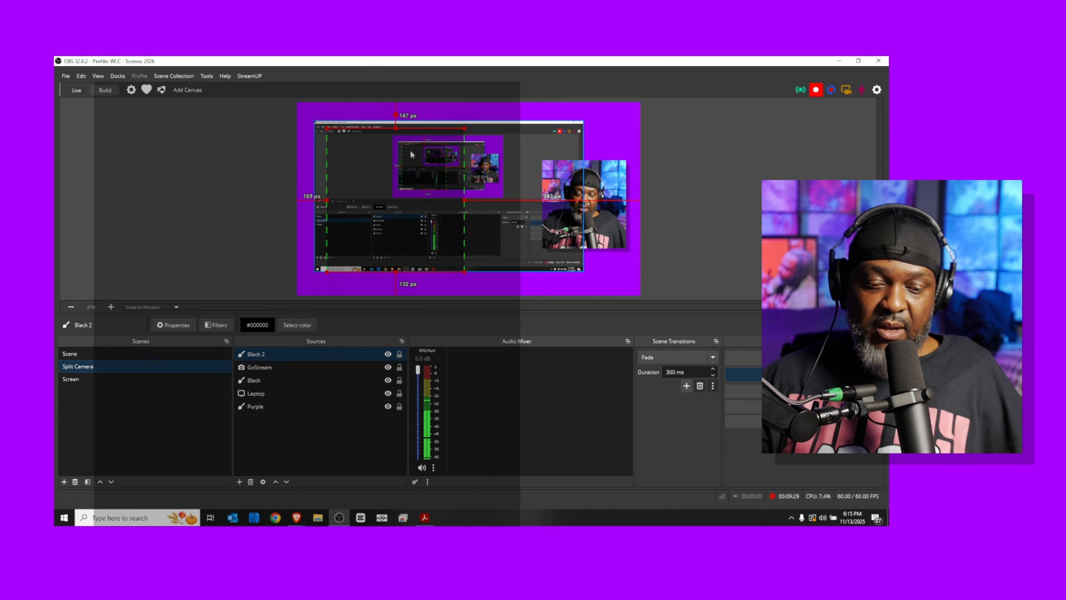
drag(463, 200, 601, 201)
drag(396, 199, 302, 211)
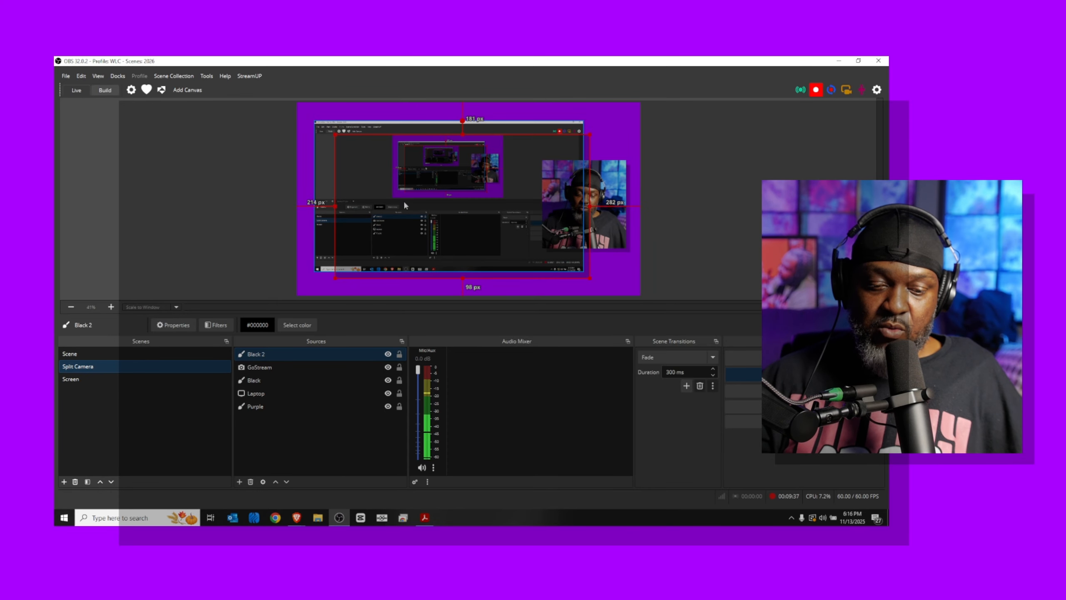
- Fit Black 2 about 144 px from the canvas's left, 147 px top, 293 px right and 99 px bottom, and order it directly below Laptop
drag(423, 201, 419, 196)
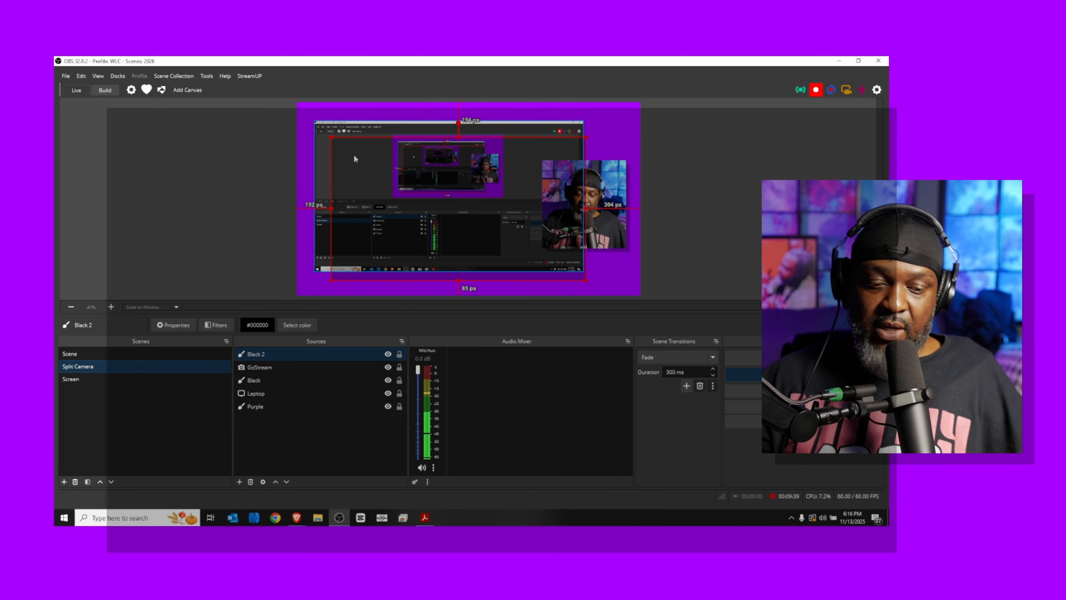
drag(332, 136, 324, 134)
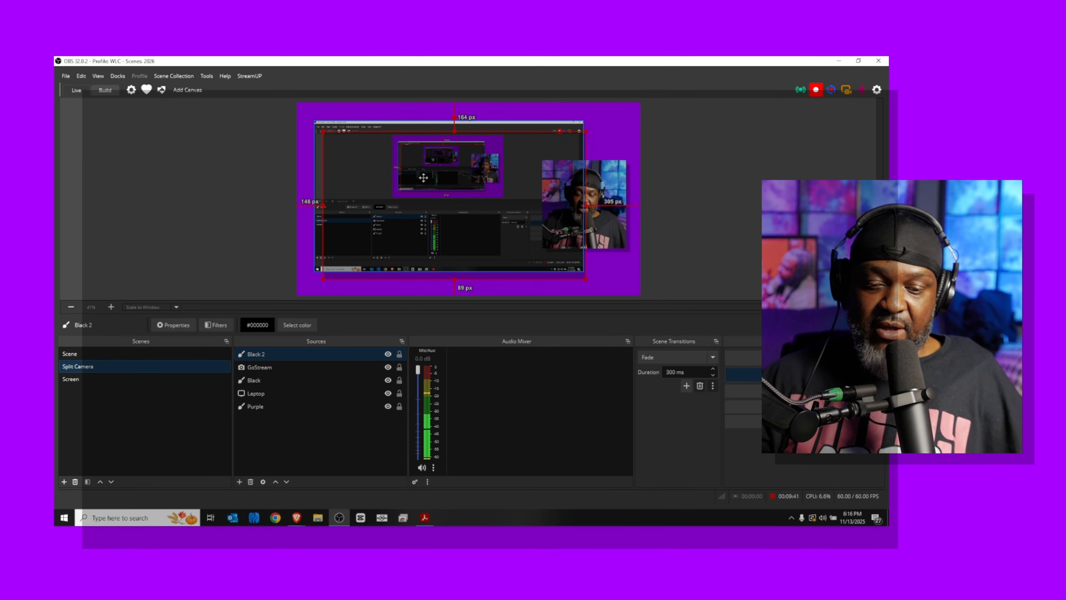
drag(422, 179, 425, 176)
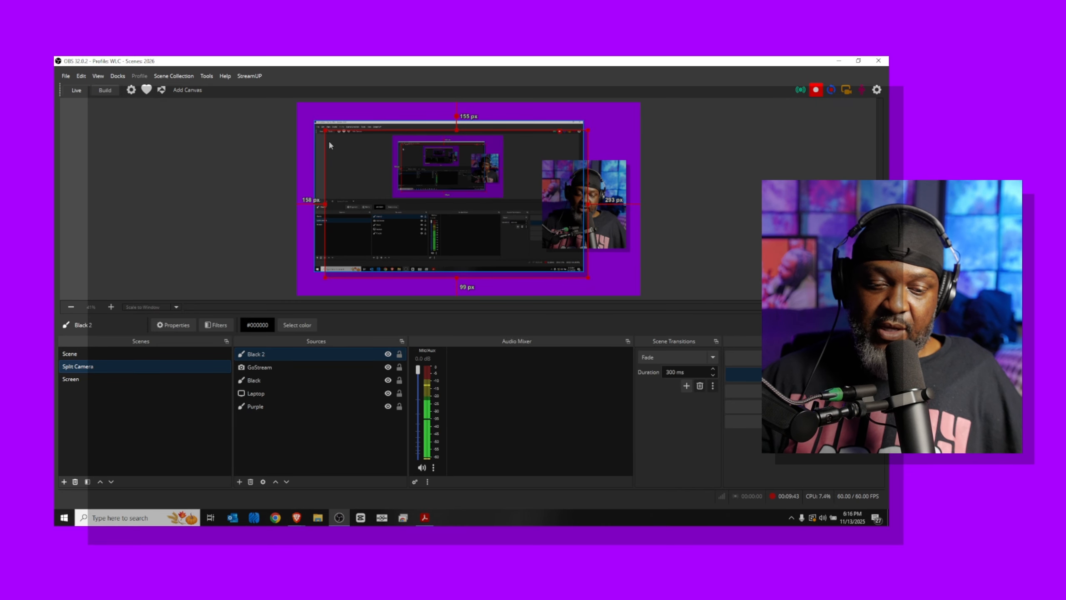
drag(325, 131, 322, 128)
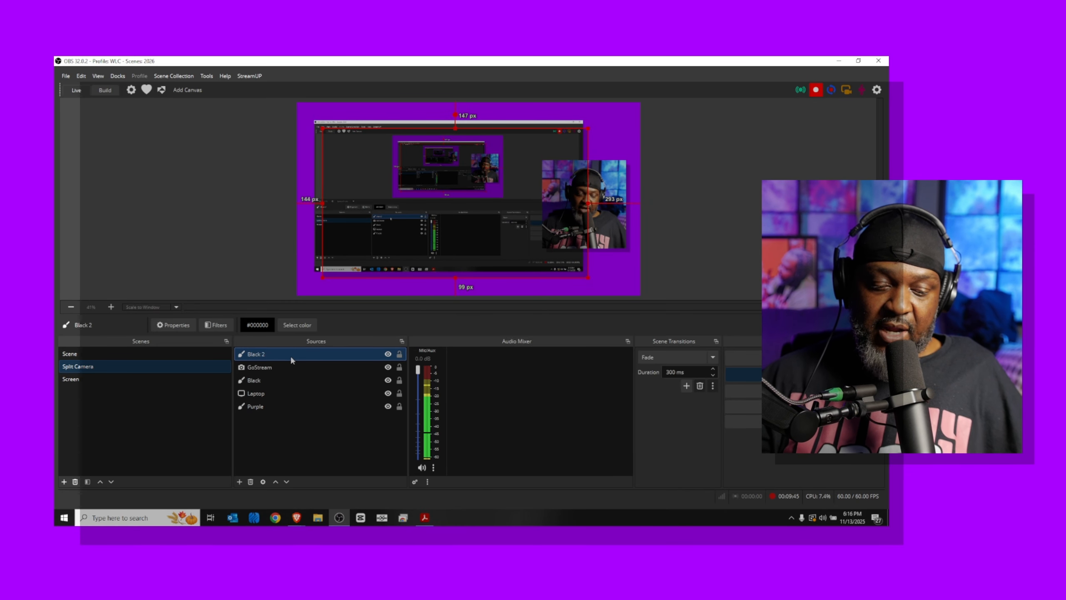
drag(292, 353, 294, 396)
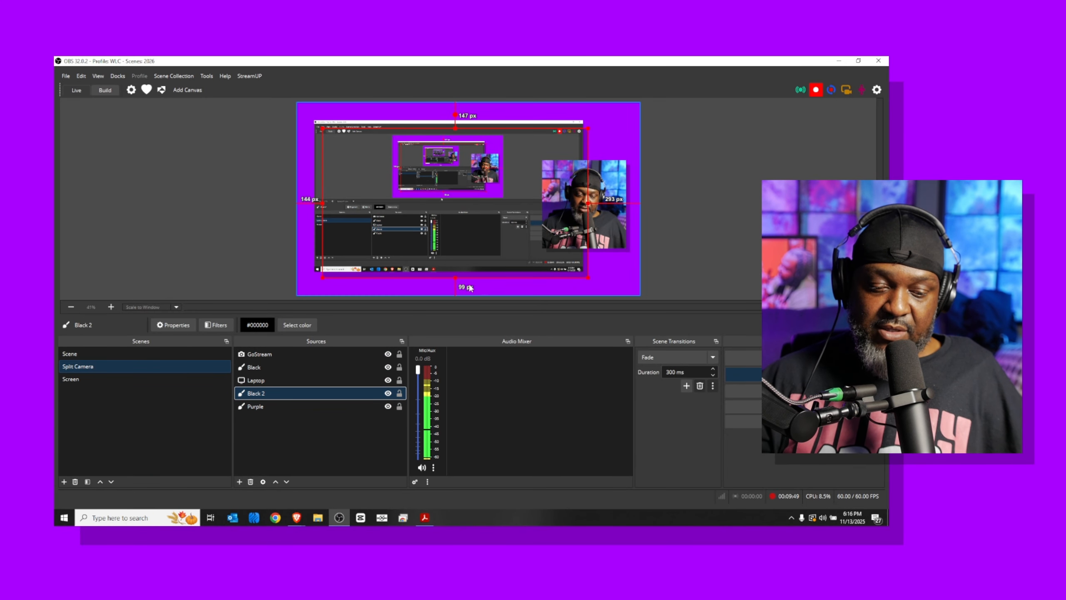
click(651, 272)
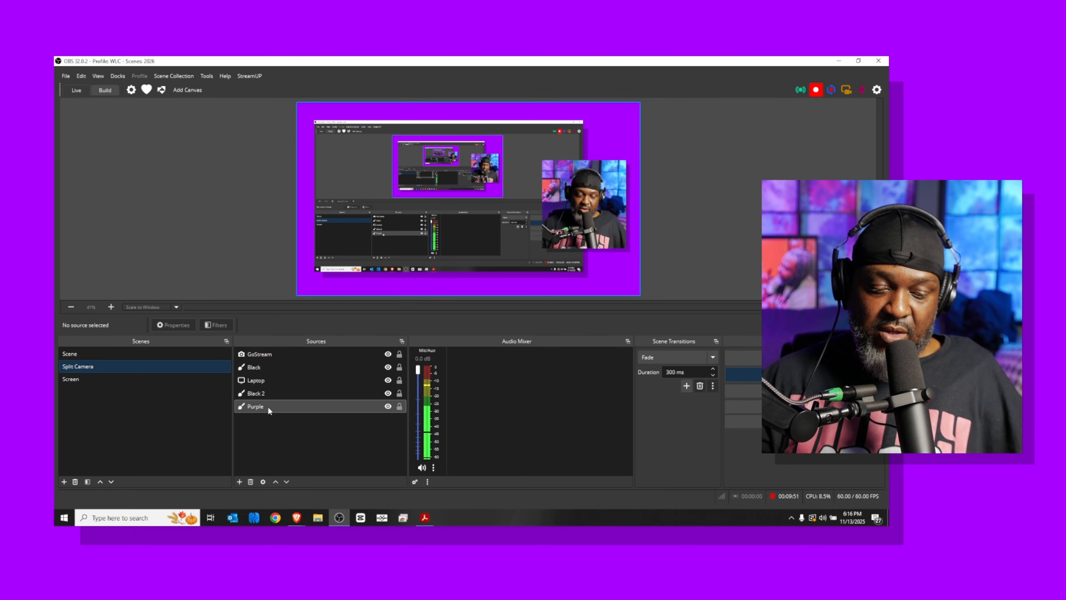
- Group the Laptop and Black 2 sources together
click(280, 395)
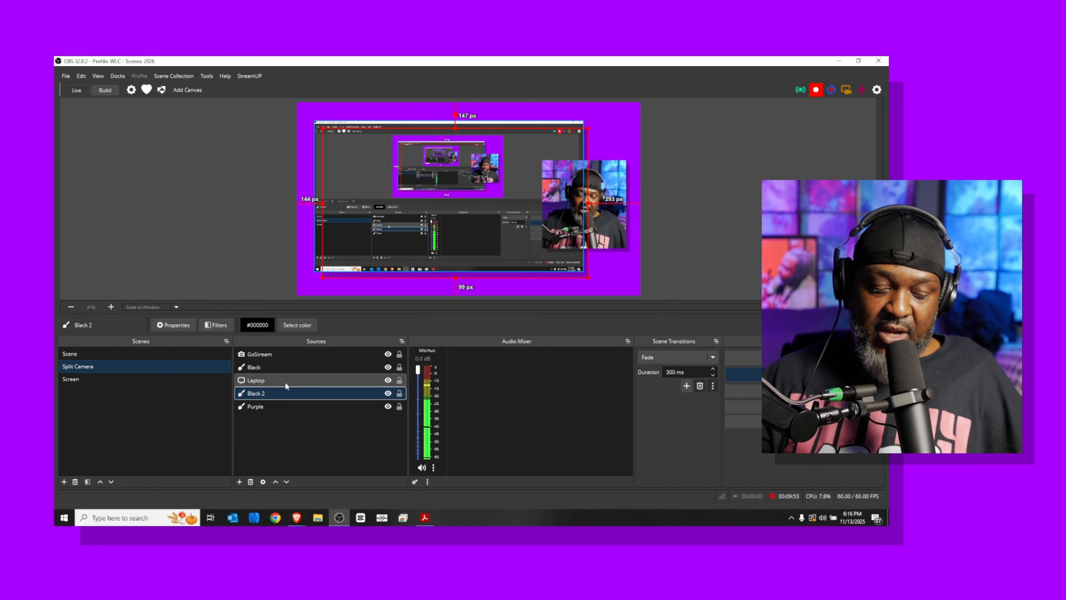
ctrl+click(285, 381)
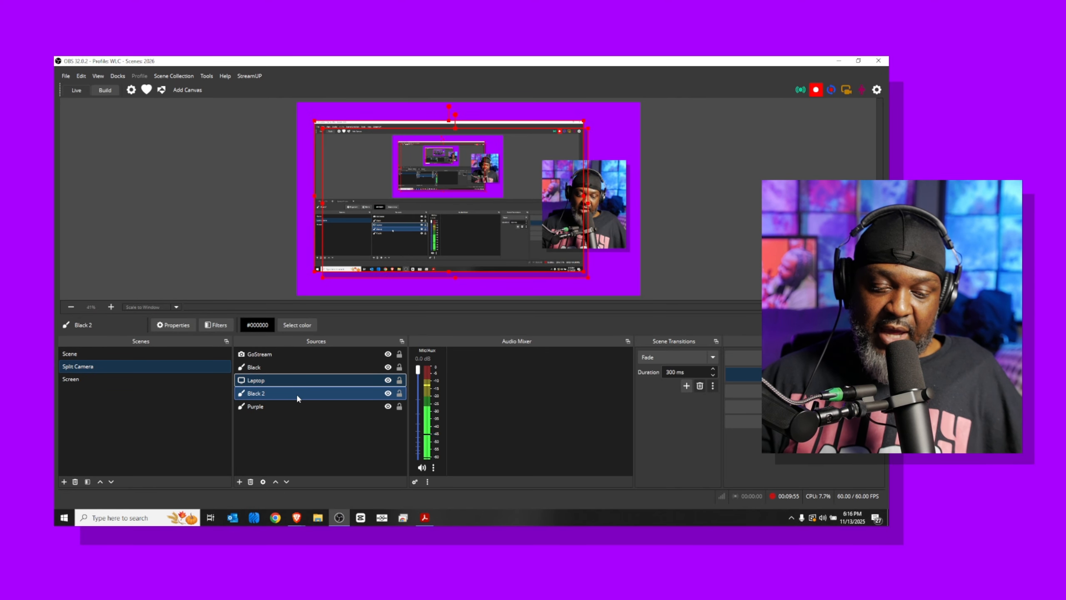
right_click(307, 378)
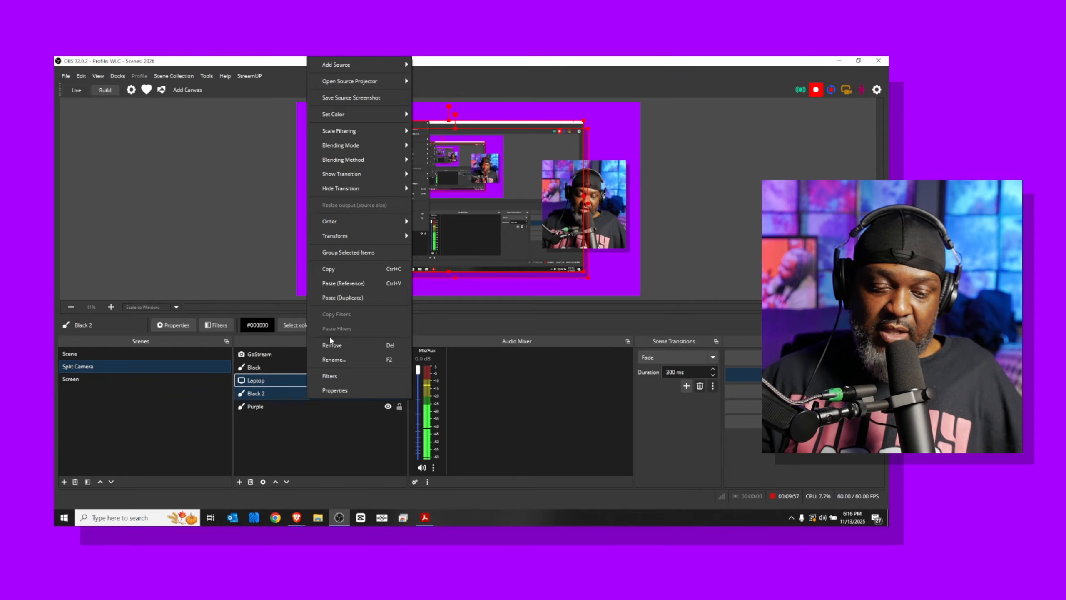
click(369, 251)
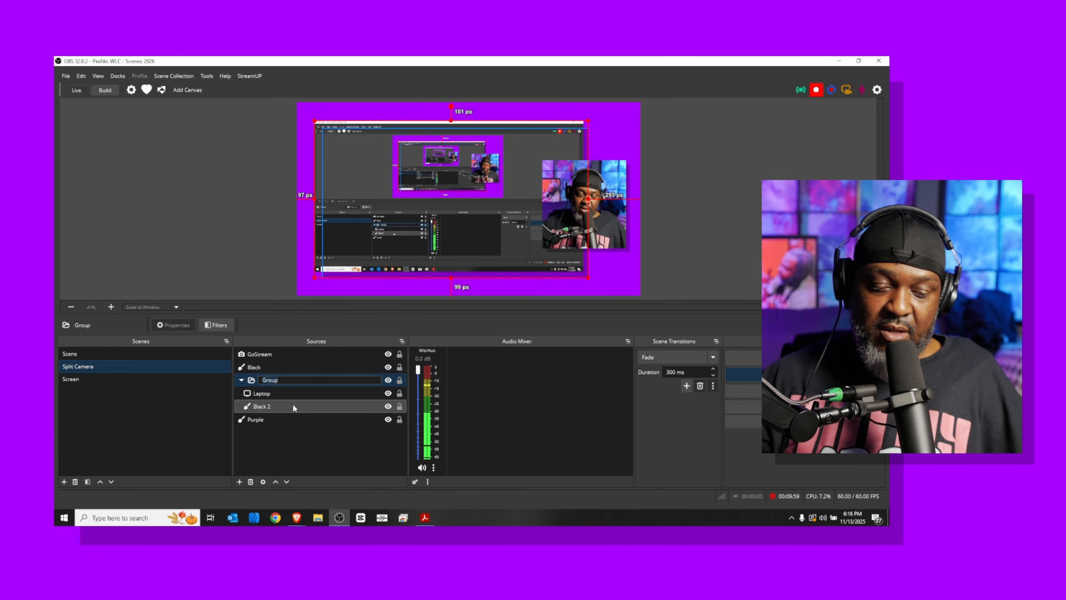
- Rename the group containing Laptop and Black 2 to "Screen Grp"
right_click(419, 278)
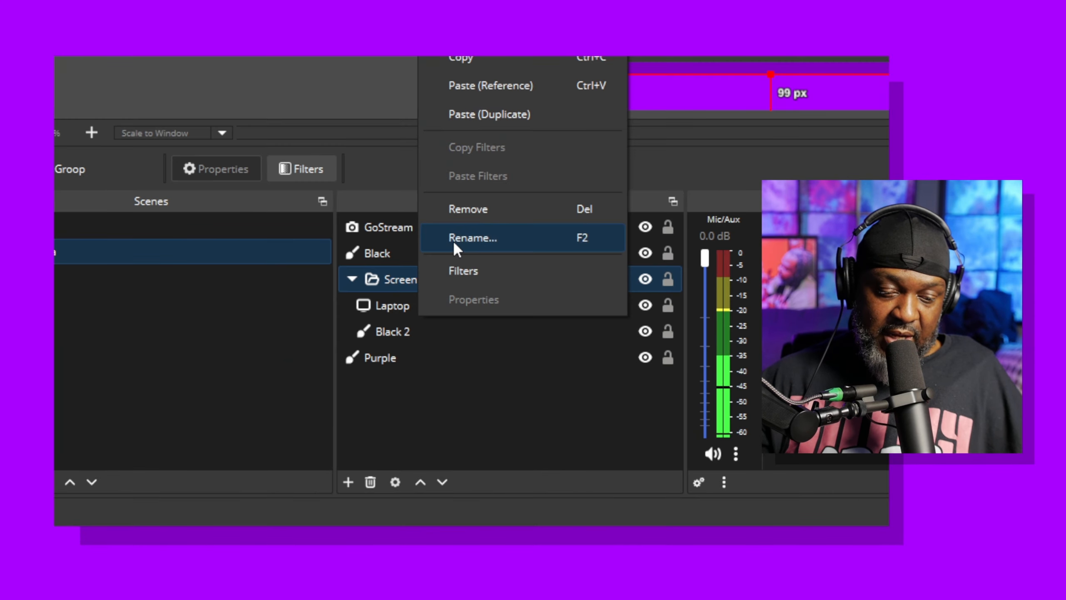
click(455, 244)
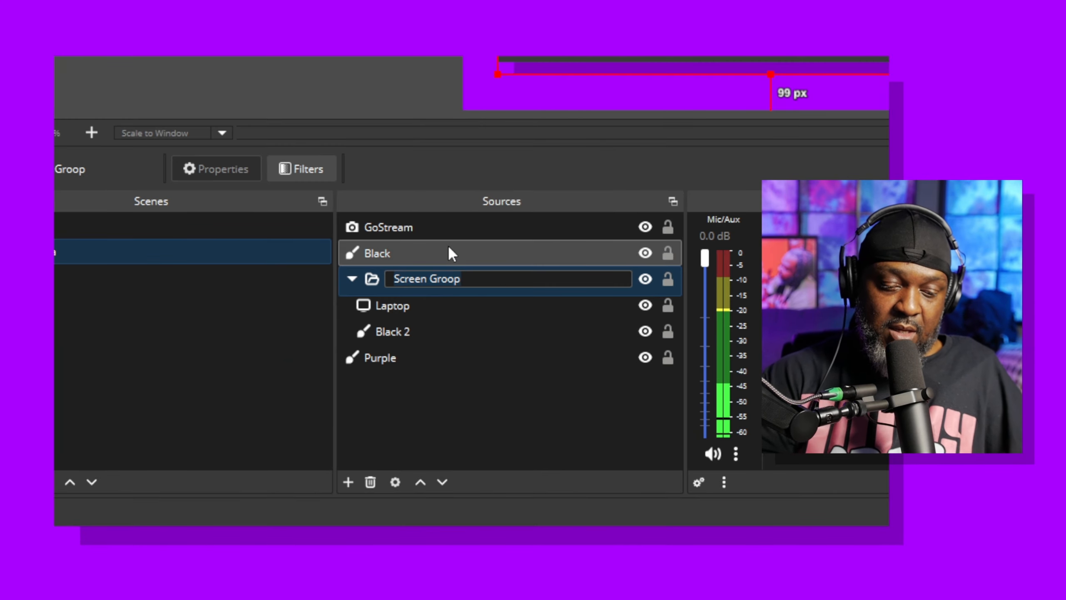
key(End)
key(BackSpace)
key(BackSpace)
key(BackSpace)
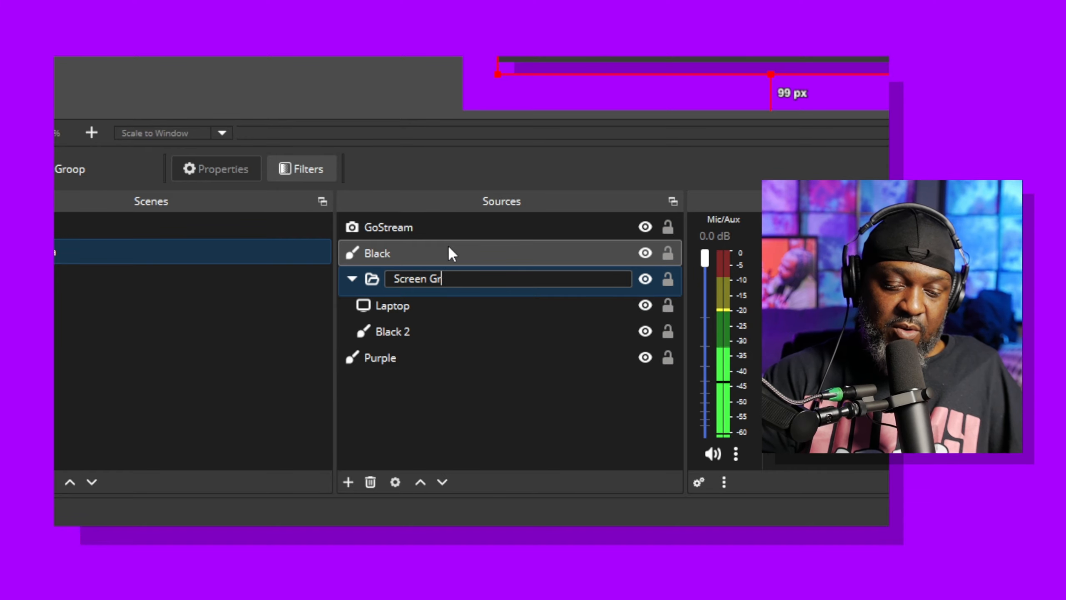
text(p)
key(Return)
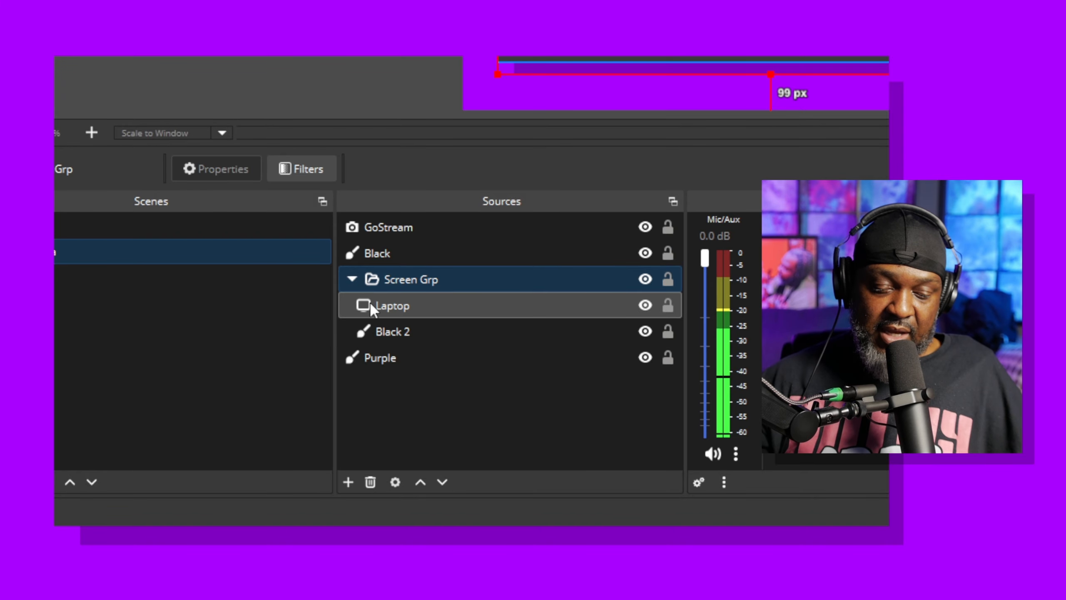
- Collapse Screen Grp in the source list, and toggle its visibility off and back on
click(352, 279)
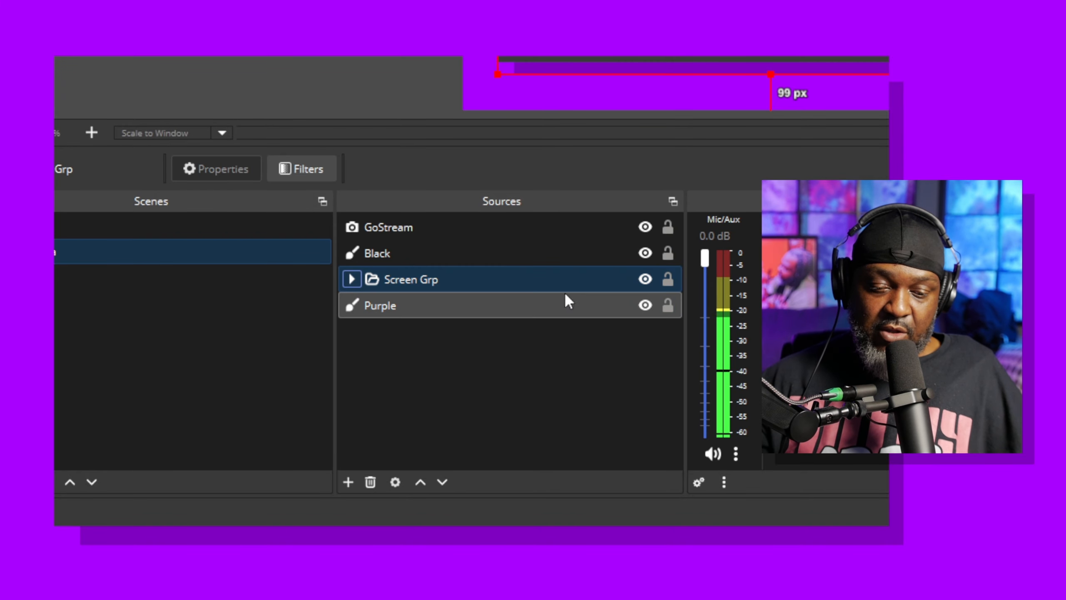
click(645, 279)
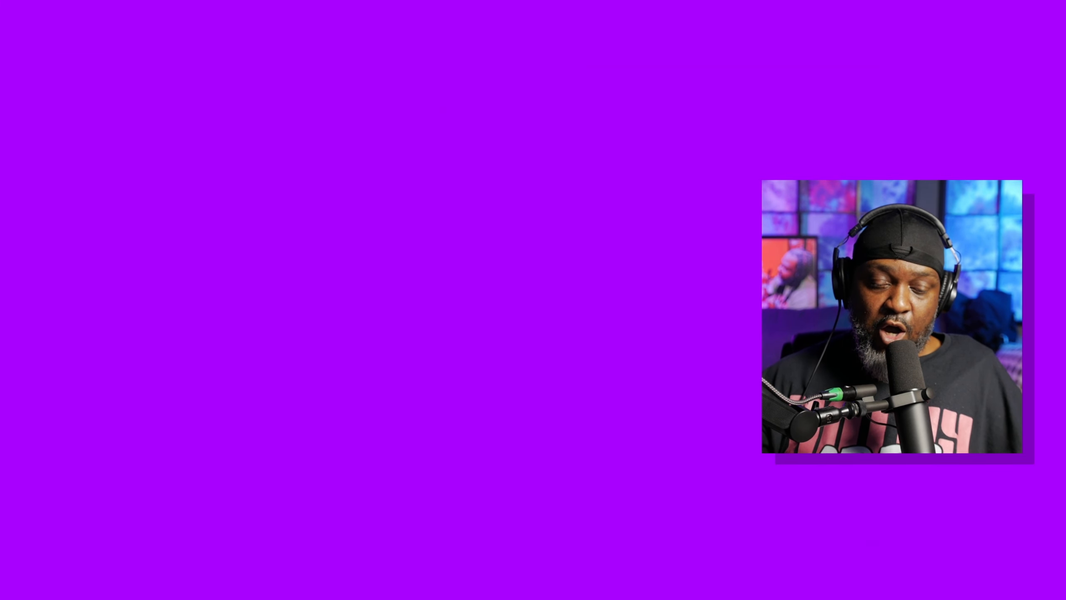
click(645, 280)
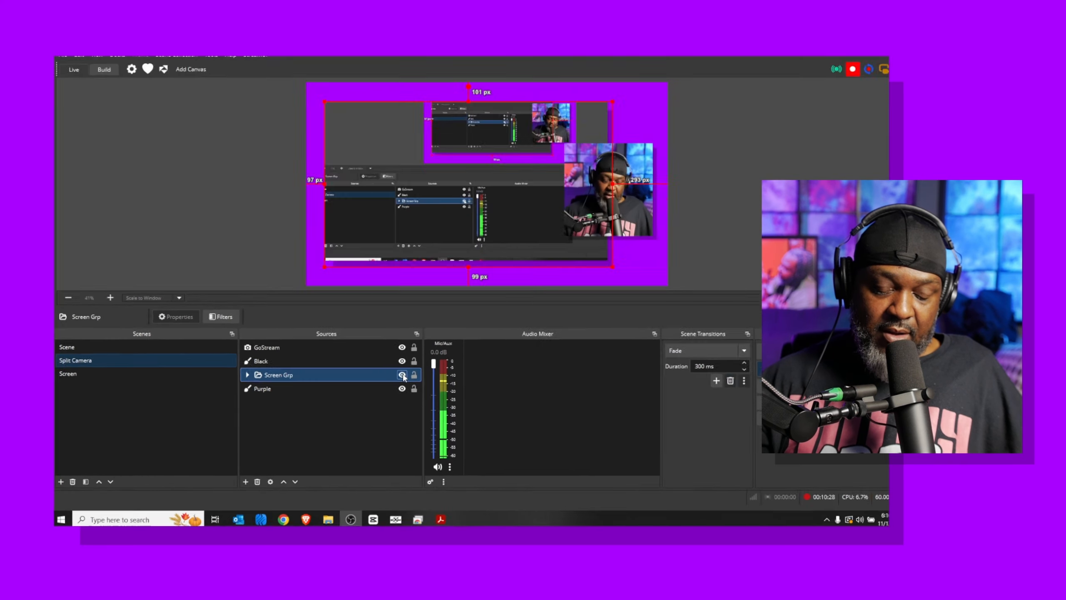
- Hide Screen Grp in the Split Camera scene and show it again to check that the whole group toggles
click(402, 376)
click(388, 380)
click(388, 380)
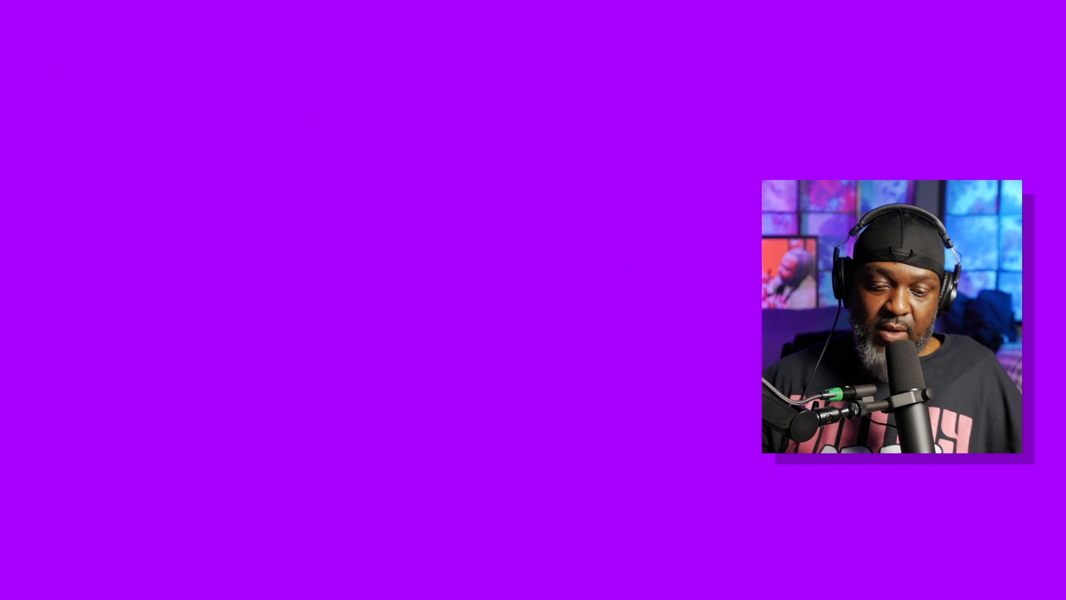
click(388, 380)
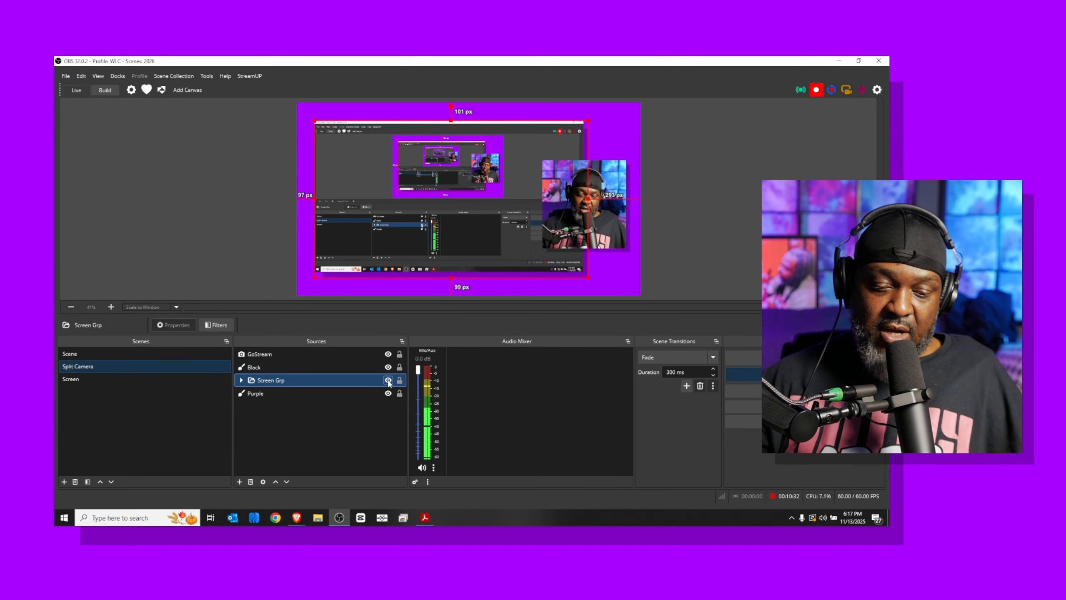
- Group the GoStream and Black sources together in the Split Camera scene
click(311, 366)
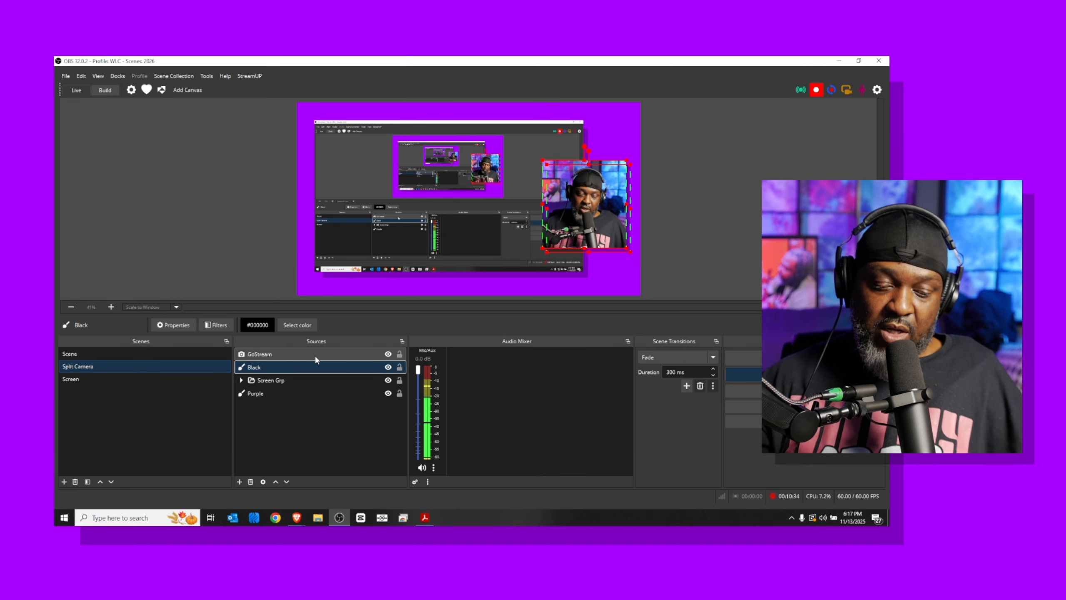
ctrl+click(315, 354)
right_click(315, 353)
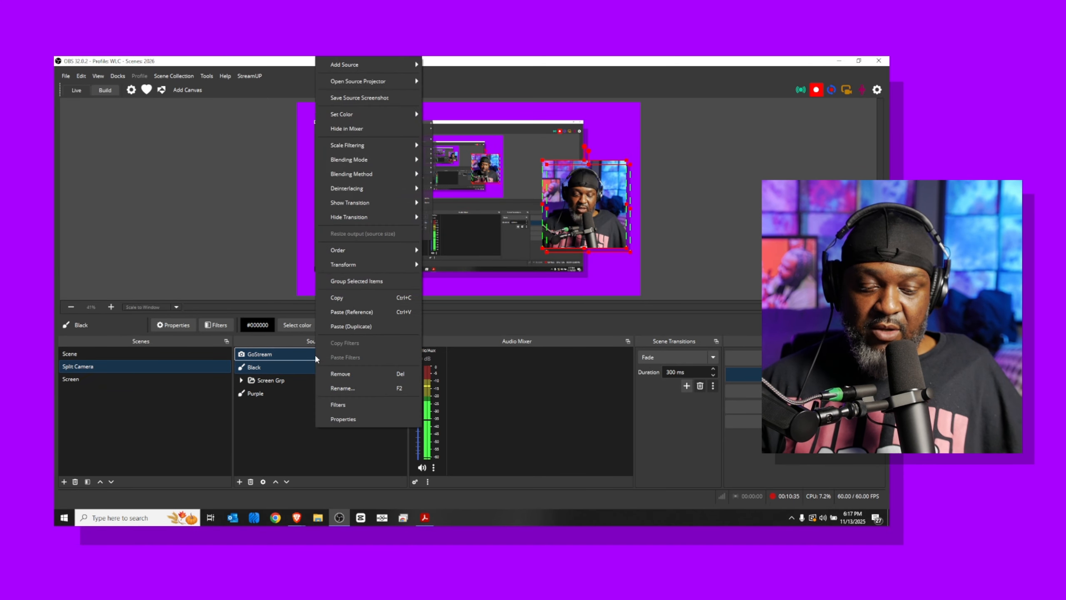
click(362, 282)
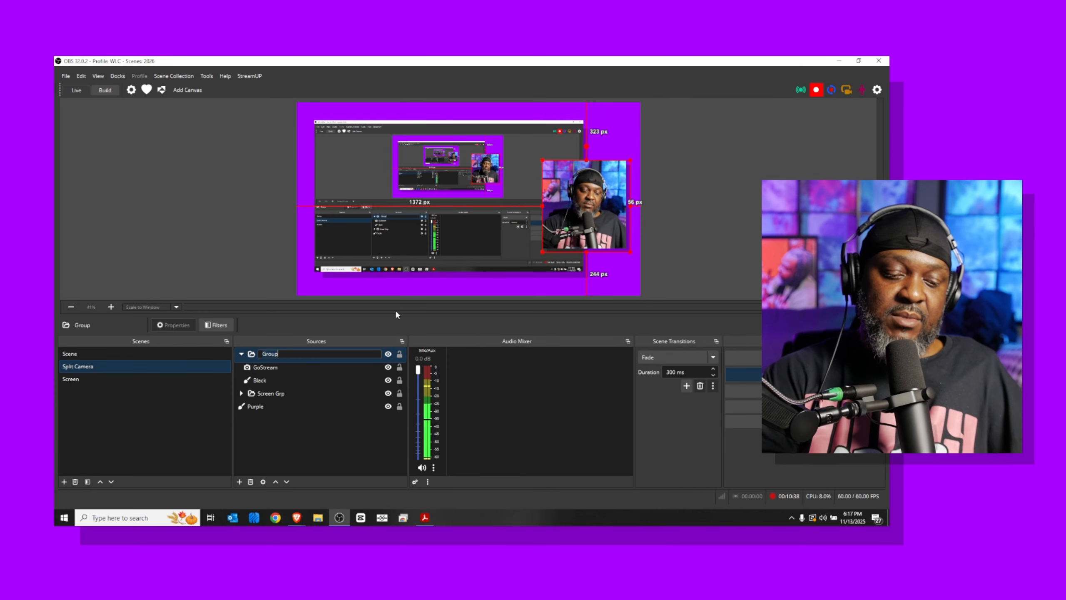
- Name the group containing GoStream and Black "Camera Grp" and collapse it in the source list
text(Camera G)
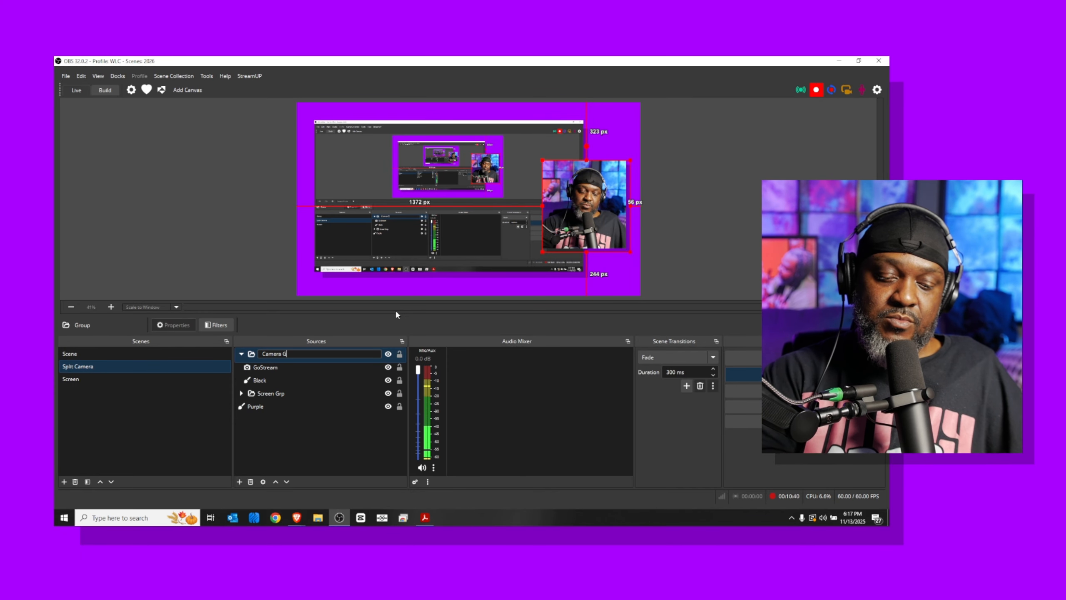
text(rp)
key(Return)
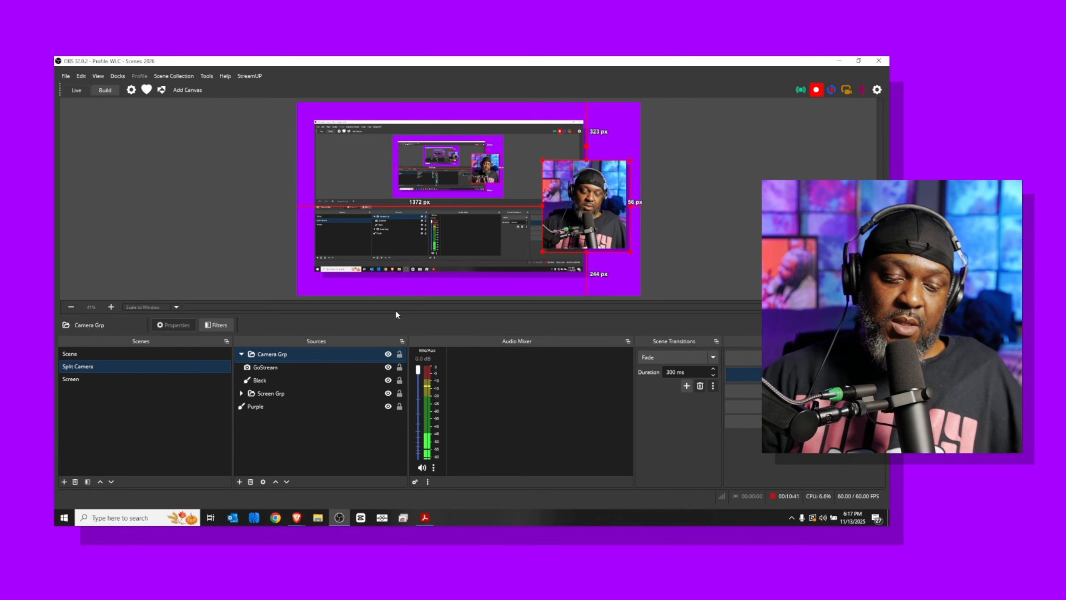
click(242, 354)
click(258, 381)
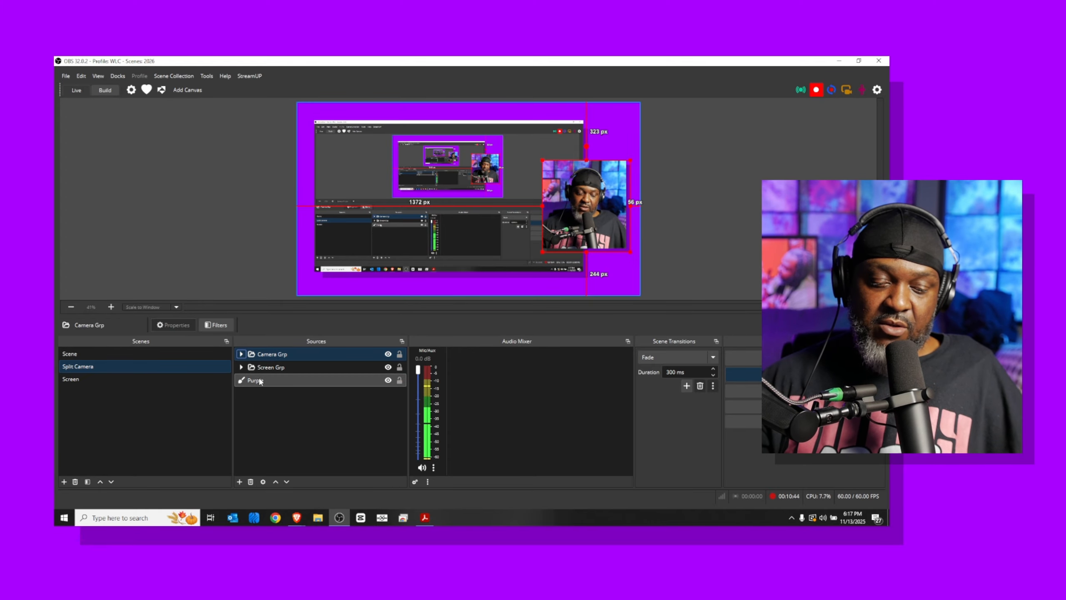
- Move Screen Grp to about 53 px from the canvas's left and 47 px from its top, and shift Camera Grp upward to match
drag(451, 216, 452, 209)
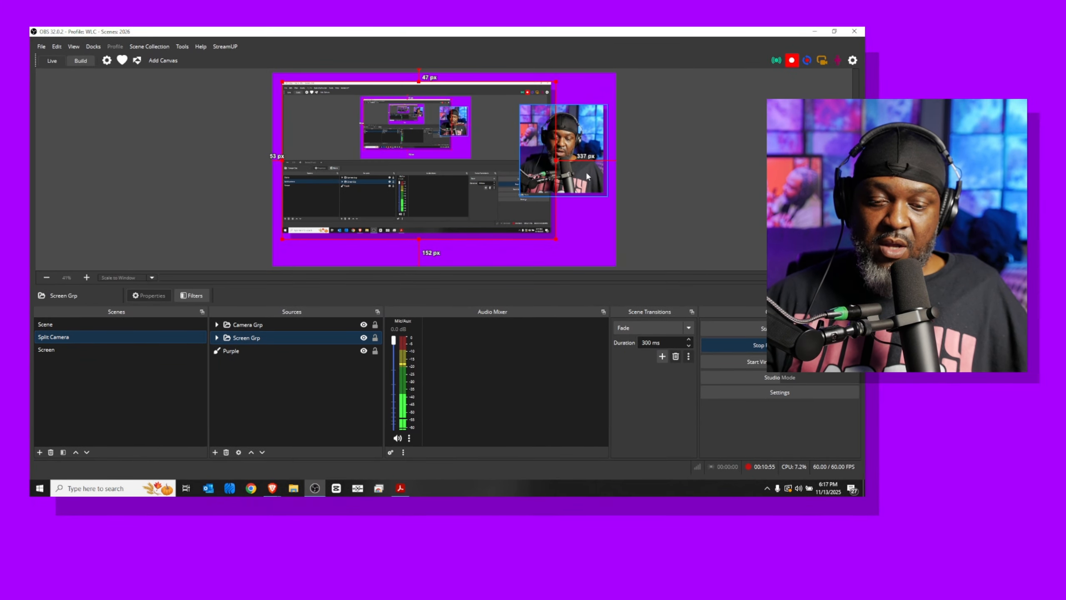
drag(587, 170, 588, 167)
click(276, 404)
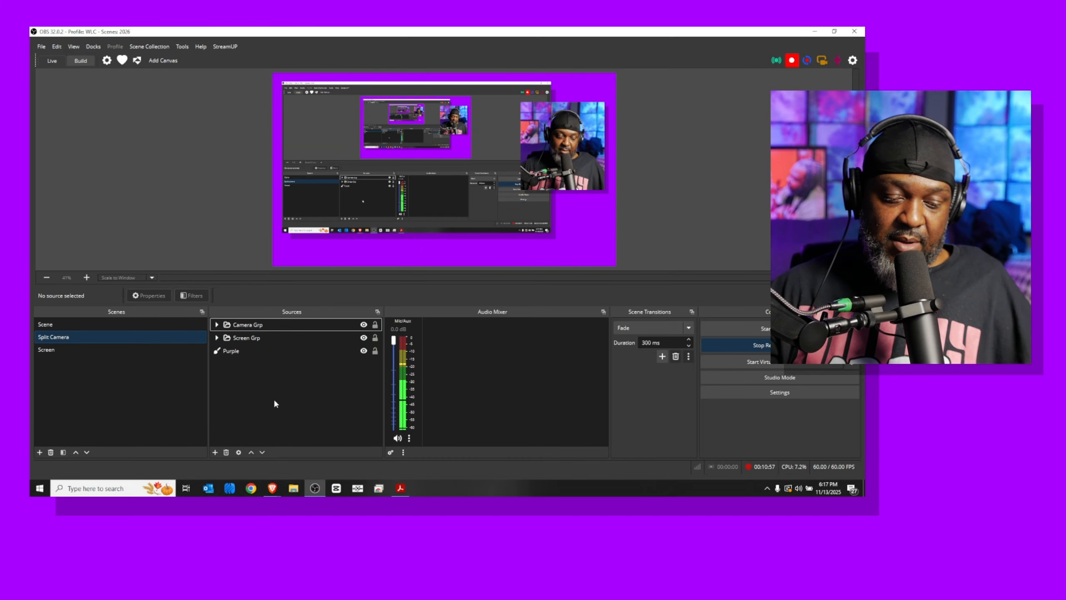
- Add a new Text (GDI+) source with its default name to the Split Camera scene
click(215, 452)
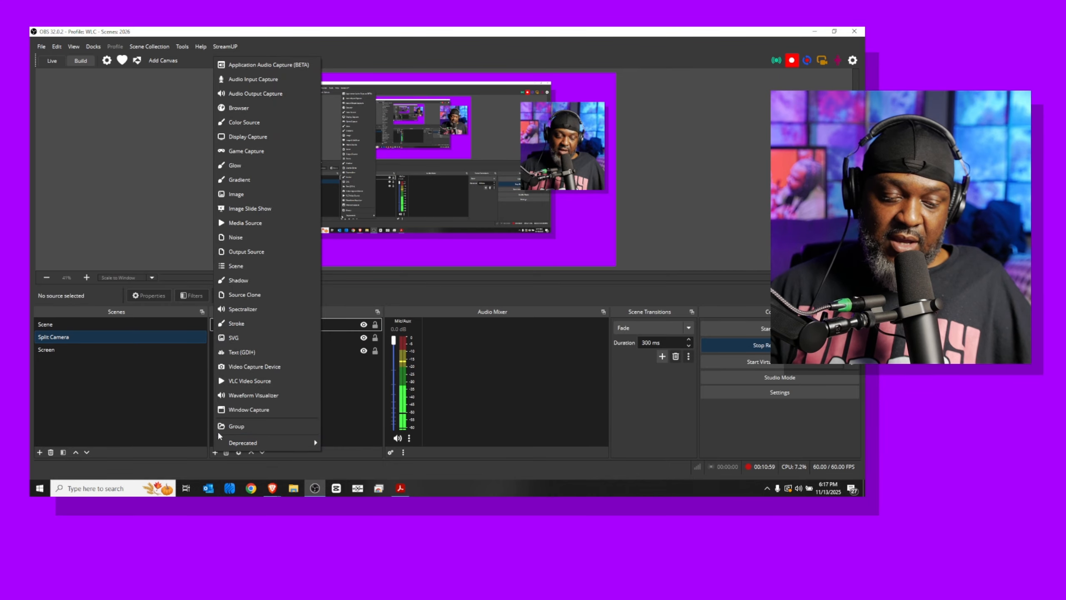
click(243, 352)
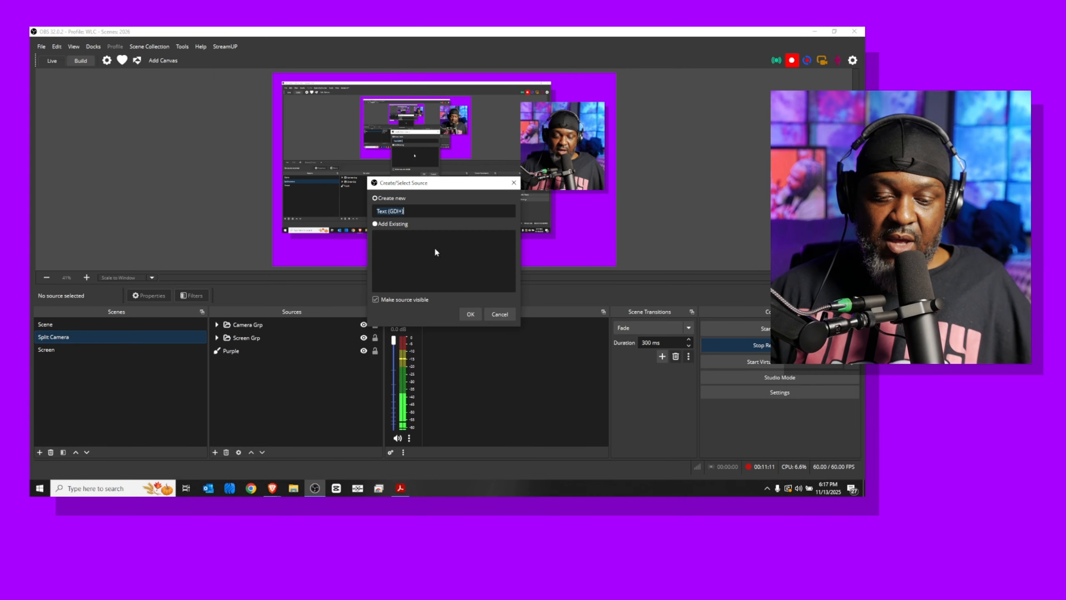
click(469, 314)
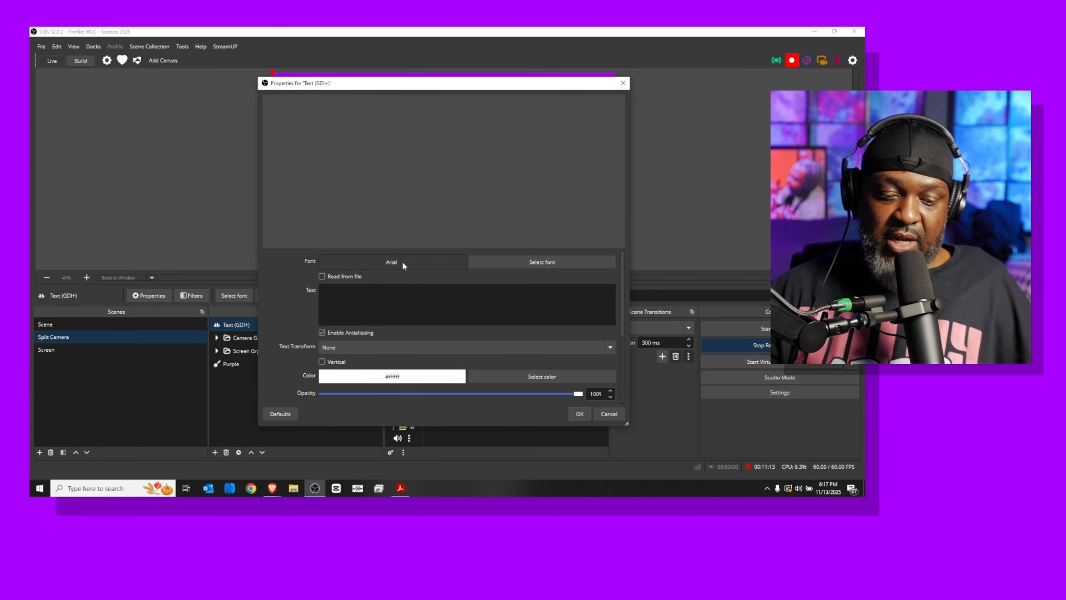
- Set the text source's content to "Book a session today | White Label Consulting" and accept its properties
text(Book)
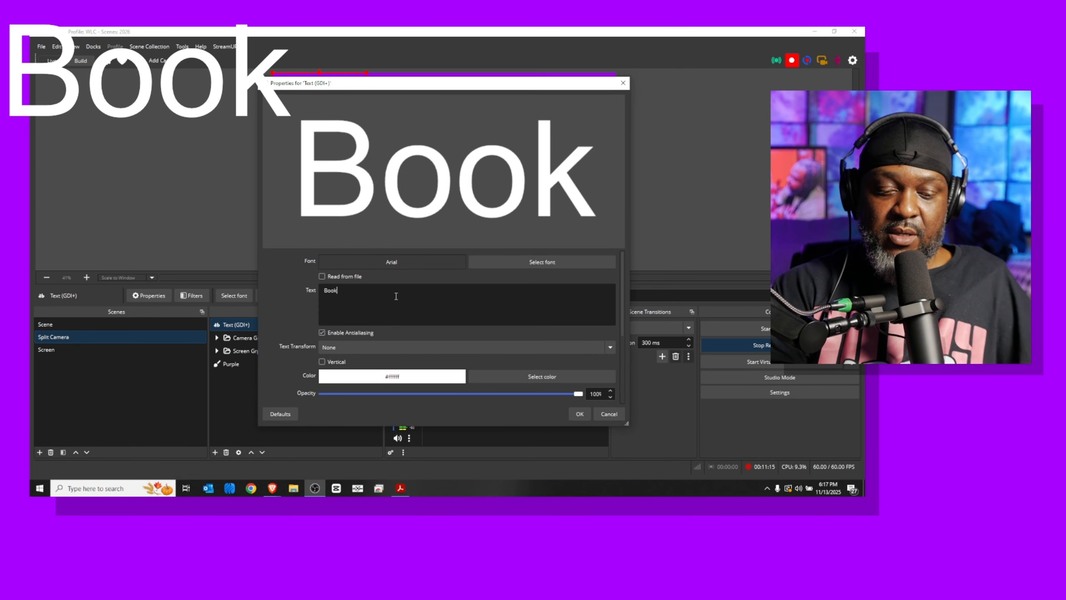
text( a session to)
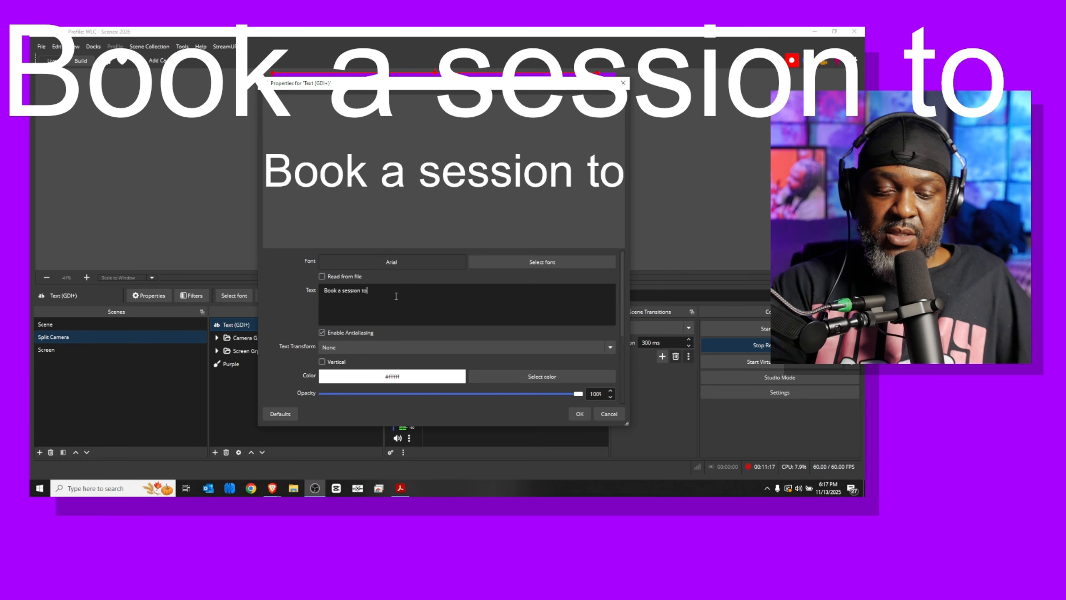
text(day)
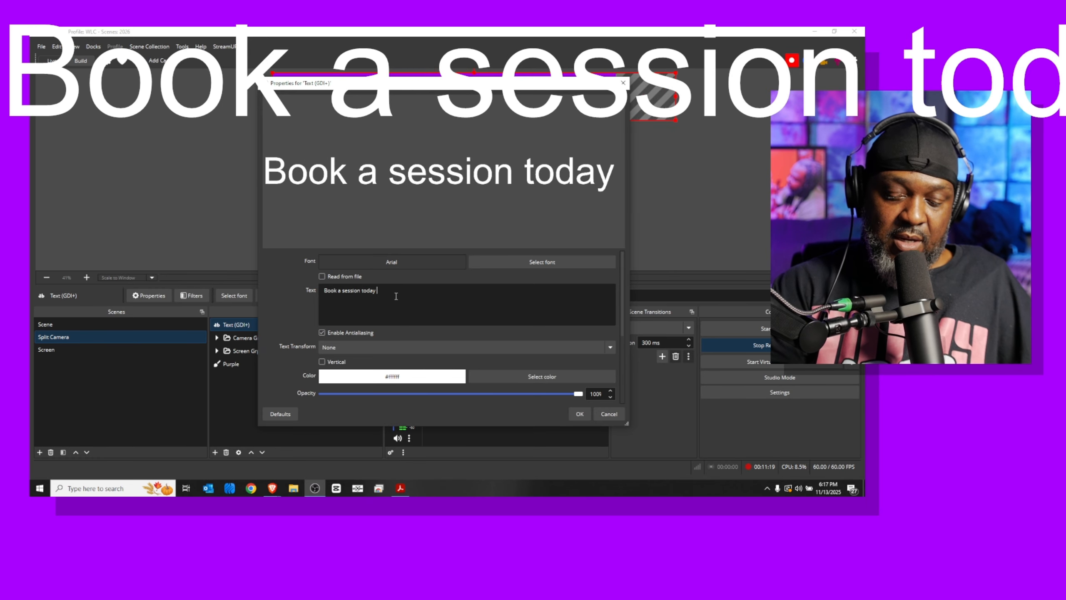
key(BackSpace)
key(BackSpace)
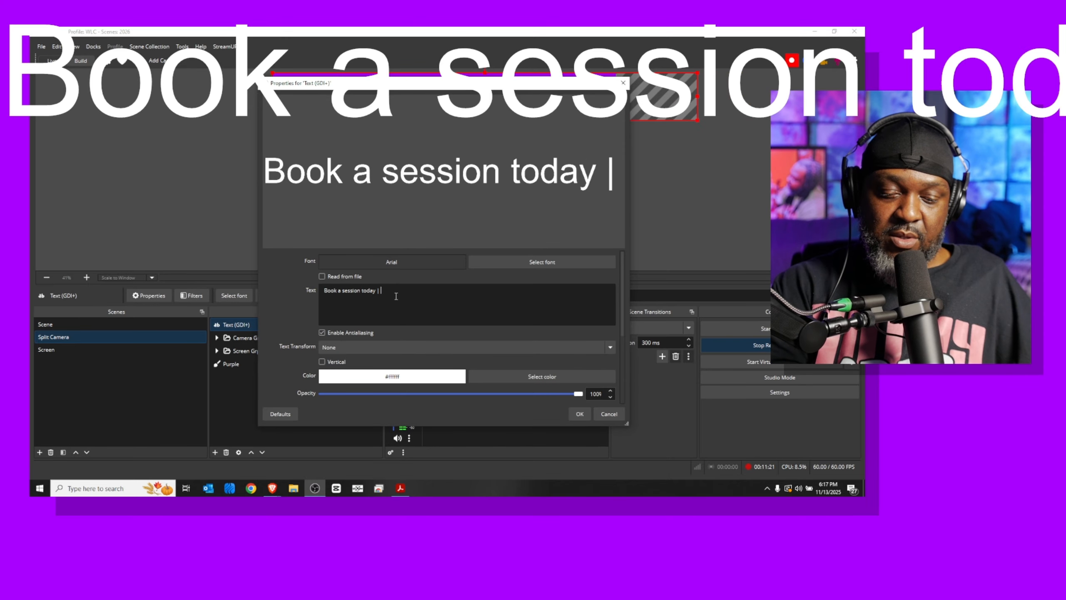
text(Whi)
key(BackSpace)
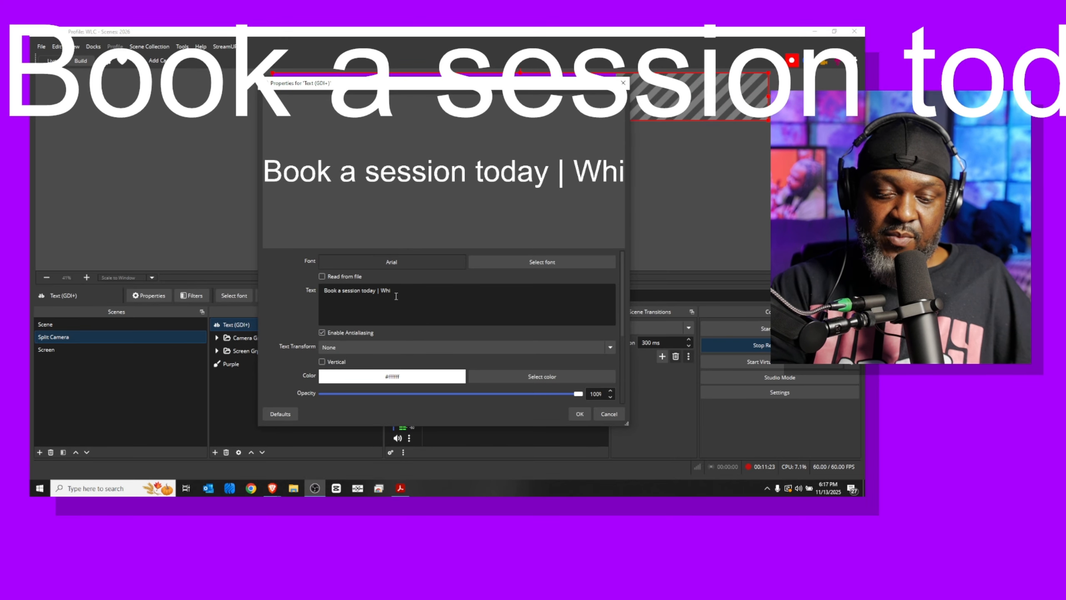
text(te L)
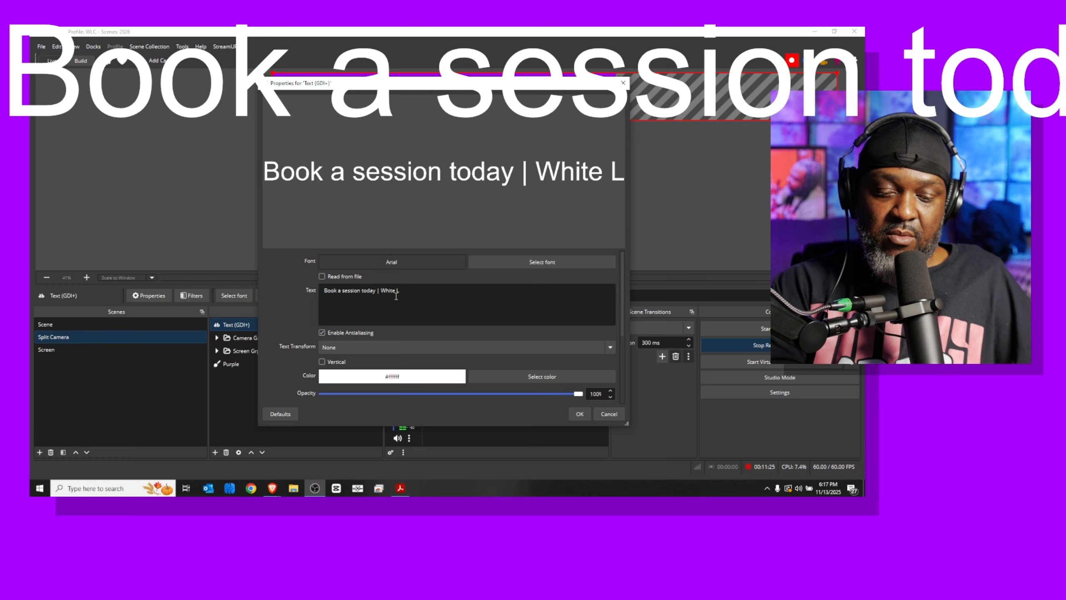
text(able Co)
key(BackSpace)
key(BackSpace)
key(BackSpace)
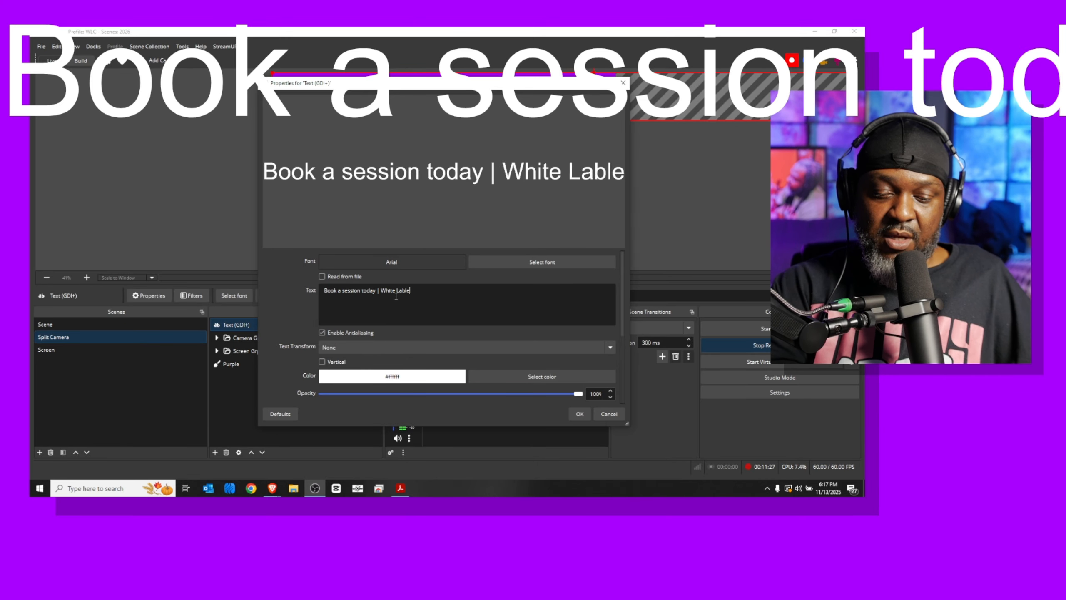
key(BackSpace)
key(BackSpace)
text(el Consultin)
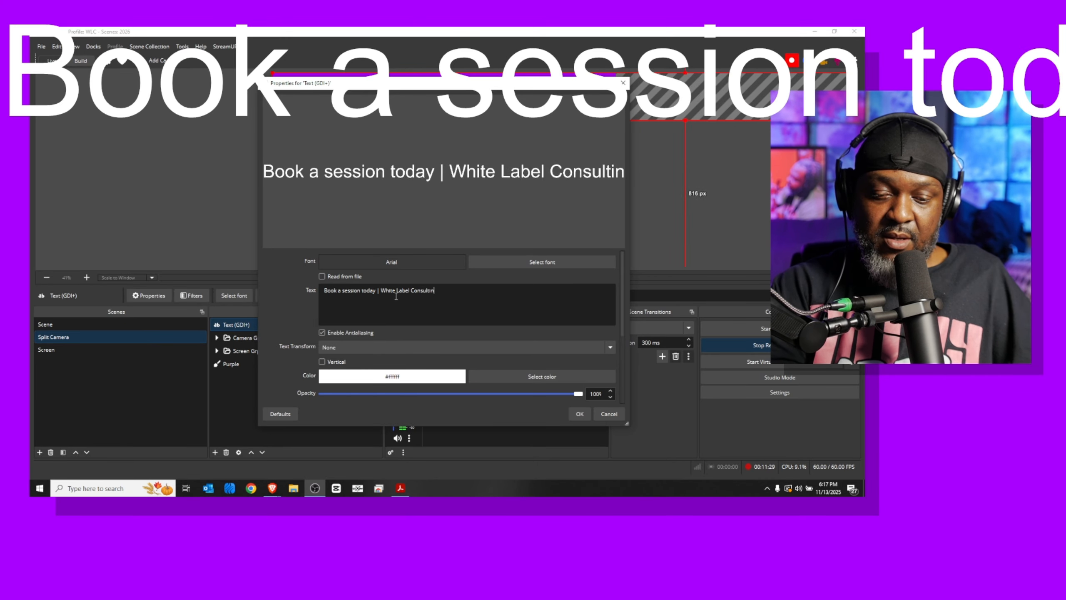
text(g)
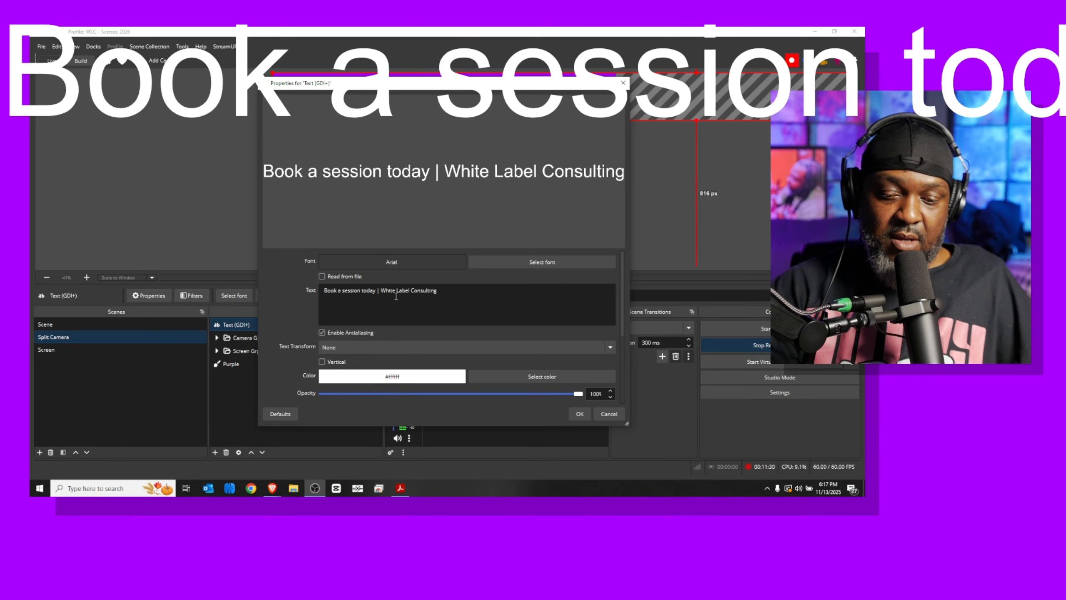
click(579, 414)
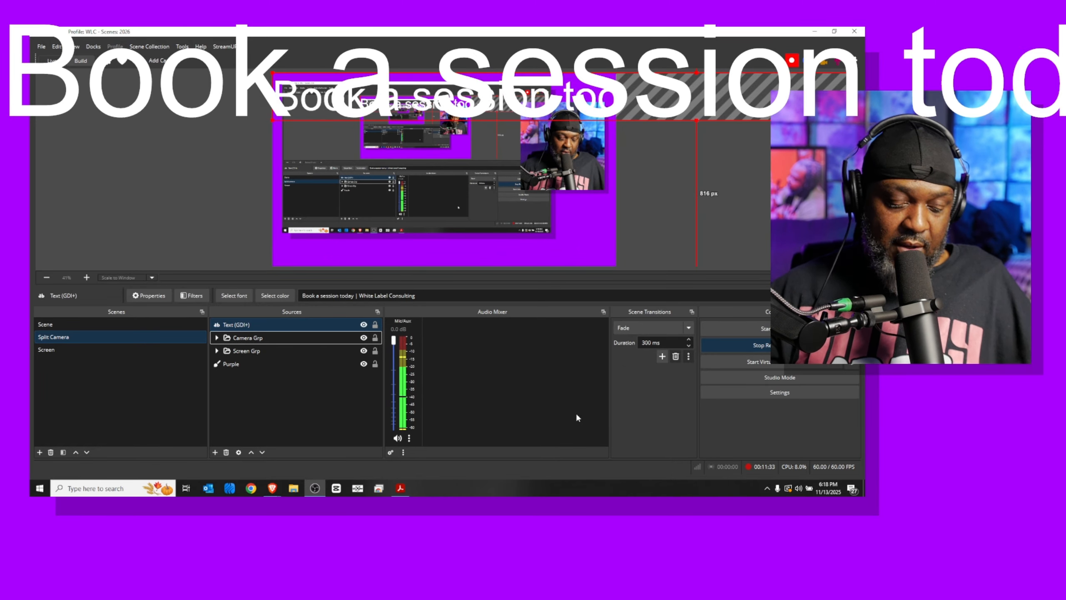
- Fit the text to the canvas, shrink it, and place it beneath the screen group, about 102 px from the canvas's left and 378 px from its right
key(ctrl+f)
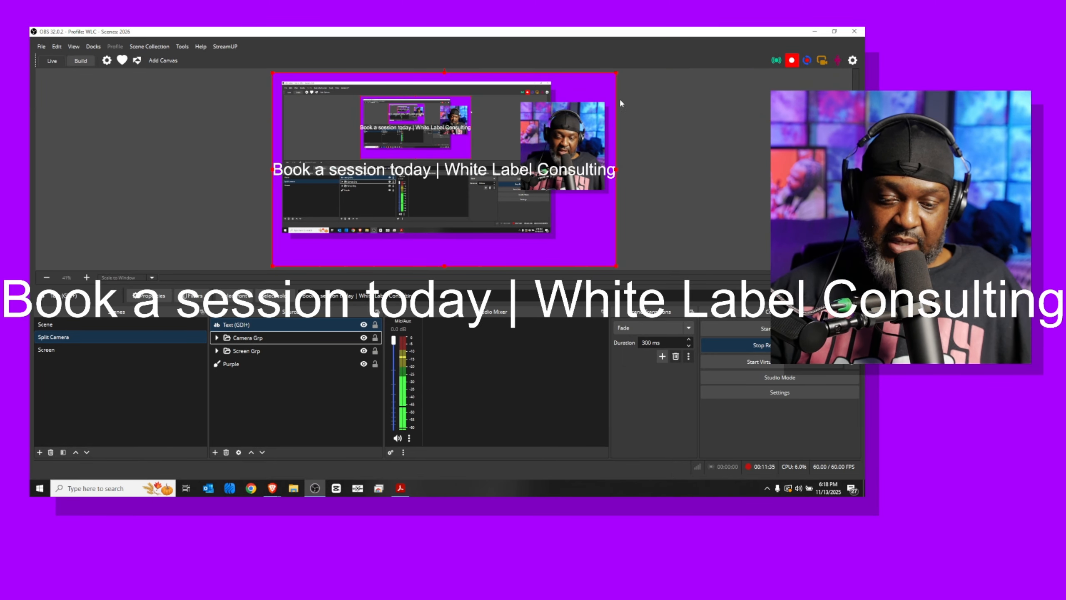
drag(614, 71, 530, 101)
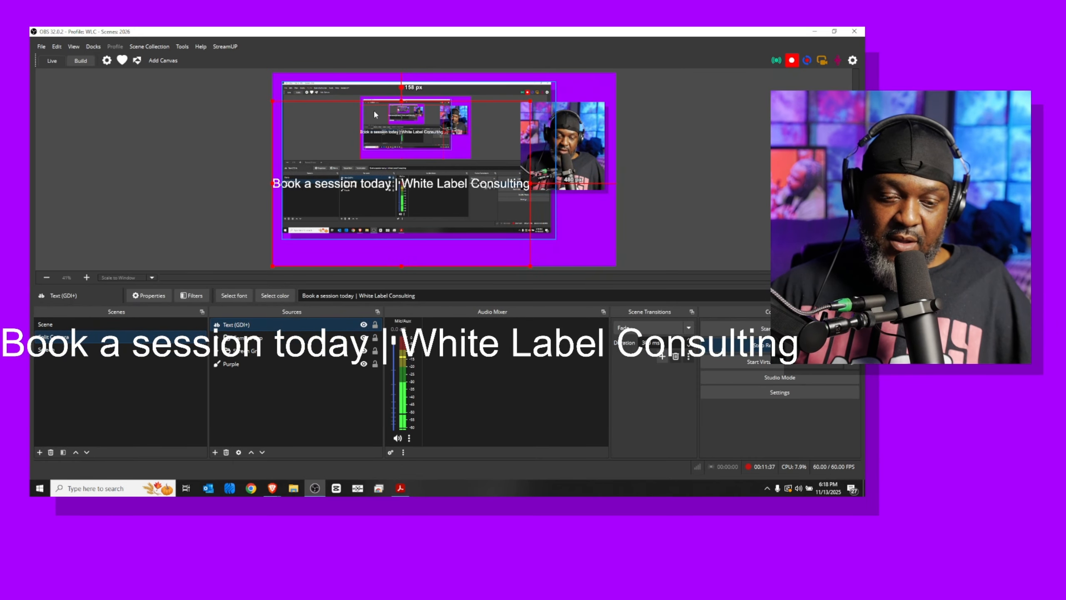
drag(400, 103, 428, 256)
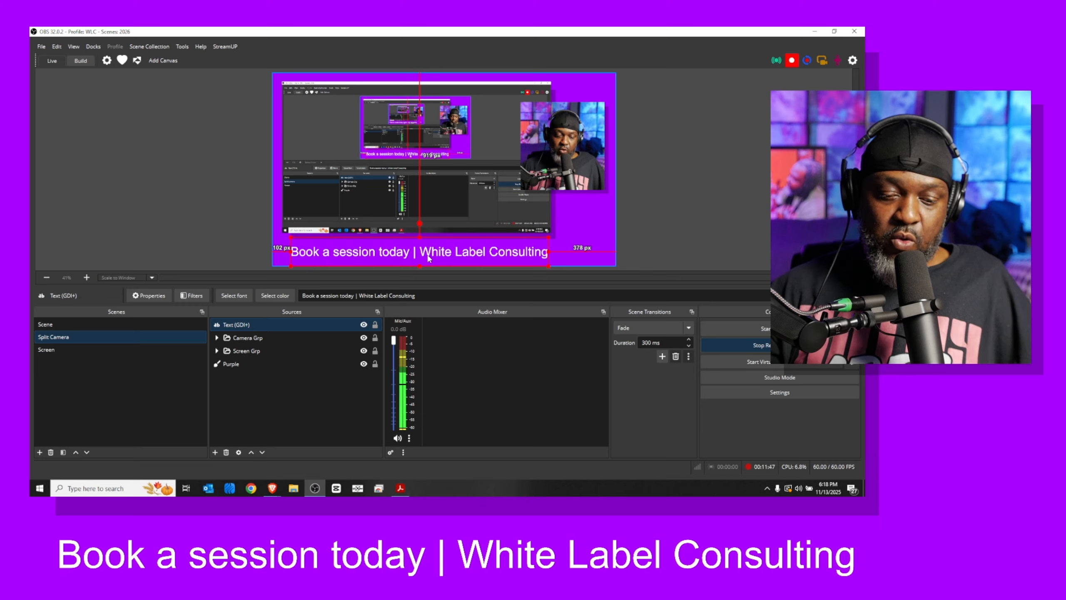
click(418, 254)
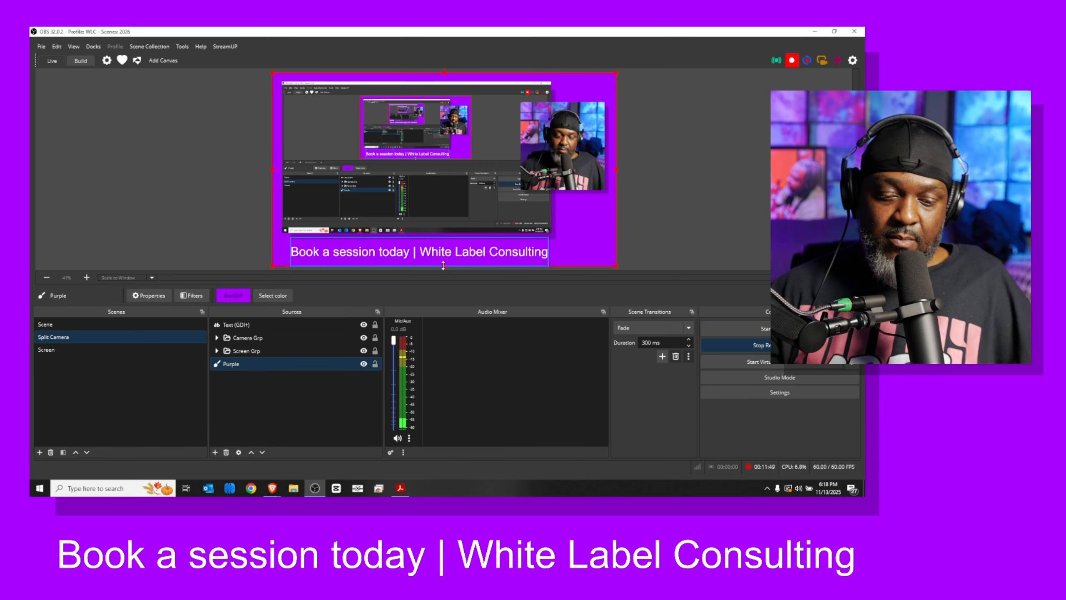